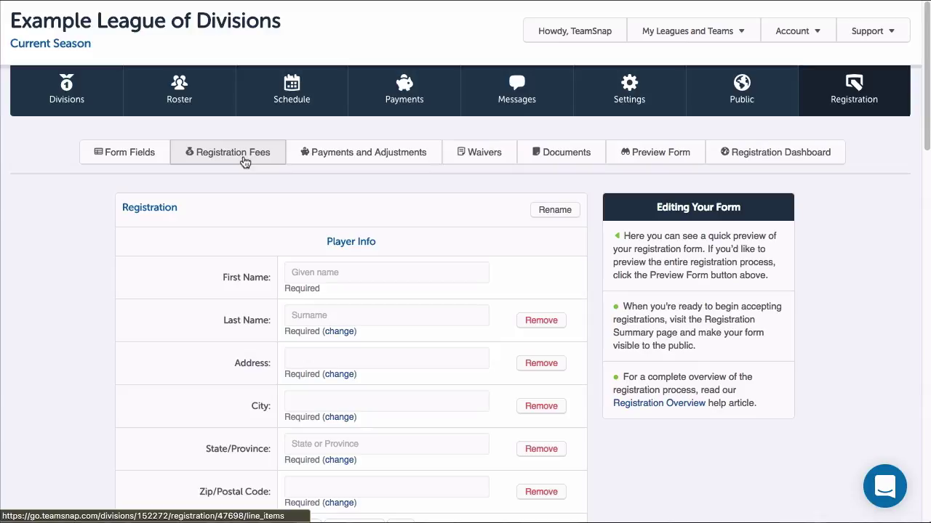
- Open the Registration Fees tab for the league's registration form
left_click(245, 162)
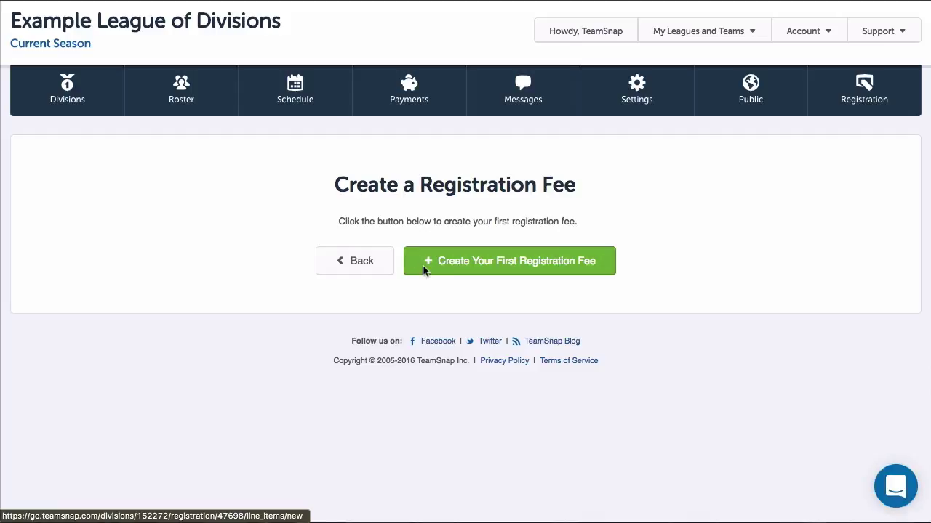
- Create a per-registrant 'Registration Fee' with instructions 'Please select participant age group fee'
left_click(423, 268)
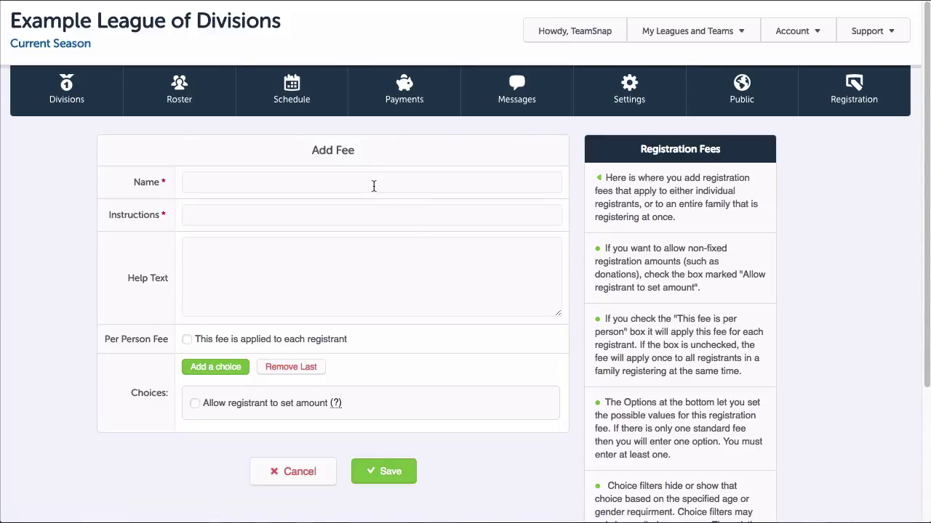
left_click(374, 185)
type("Regist")
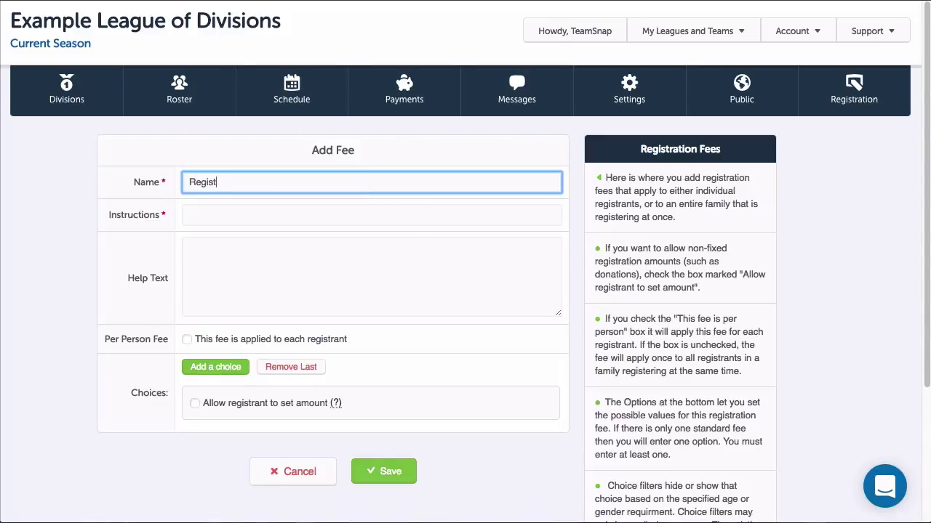
type("ration Fee")
key("Tab")
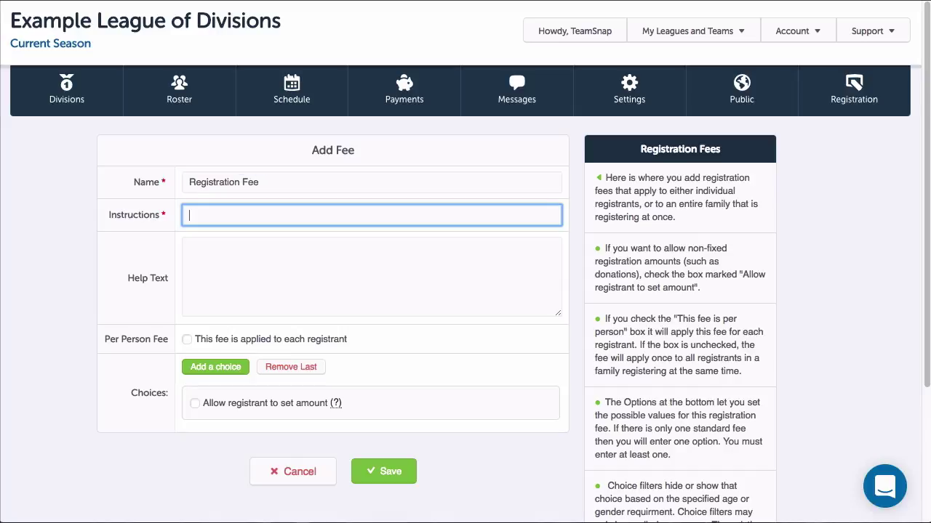
type("Please select r")
key("BackSpace")
type("participant")
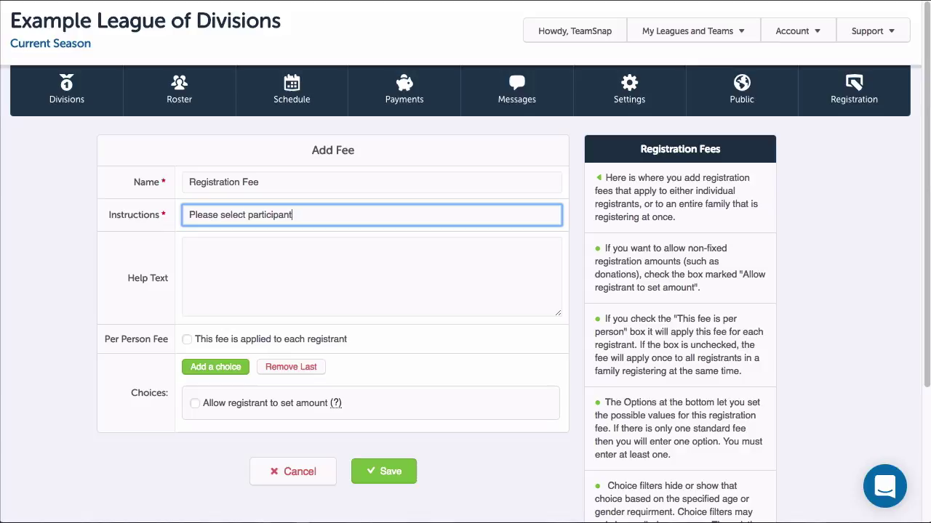
type(" age group fee")
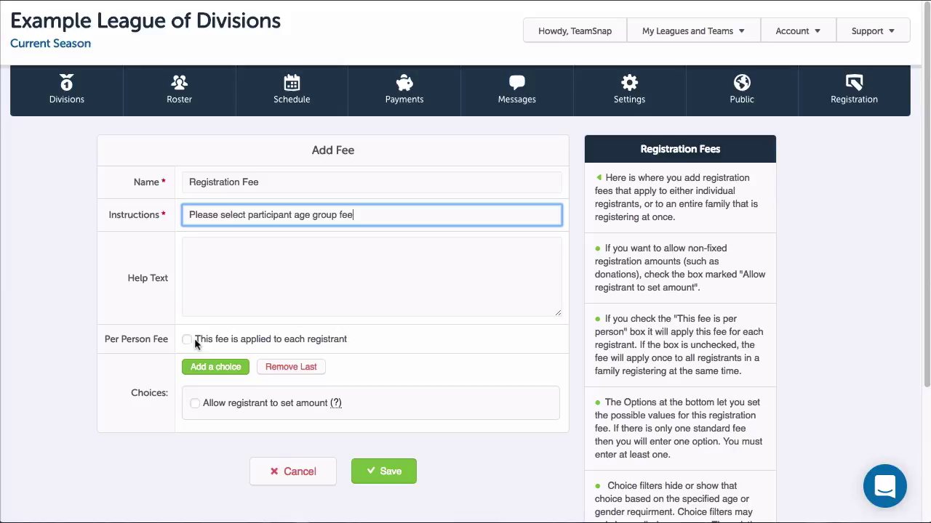
left_click(189, 340)
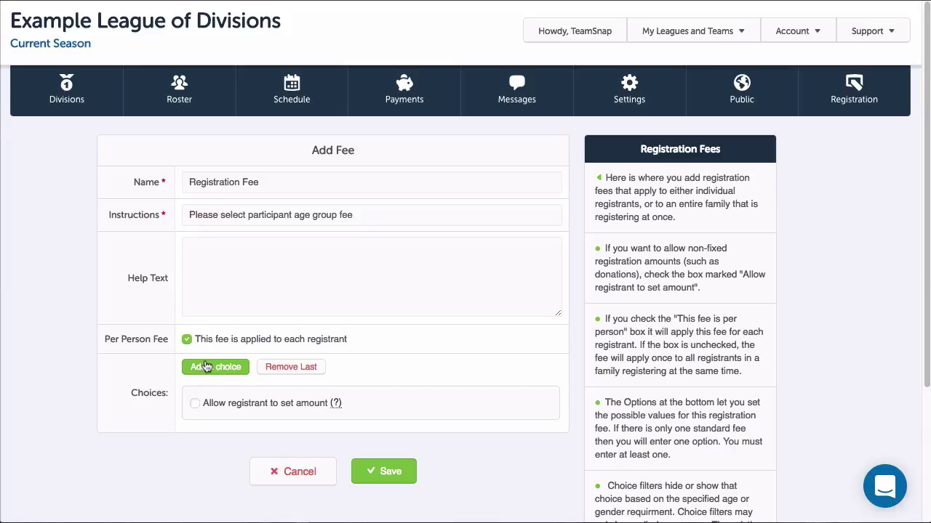
- Add a first fee choice named U6-U9 priced at 75
left_click(209, 368)
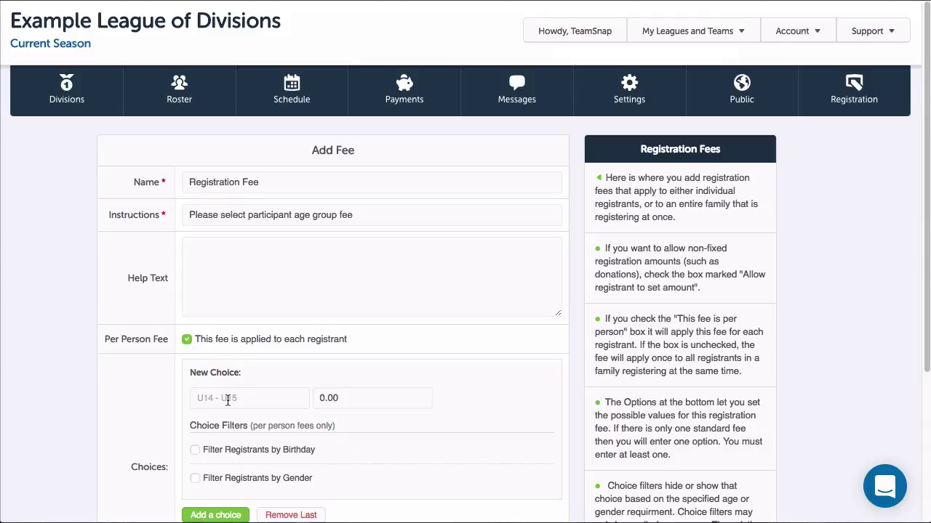
left_click(280, 391)
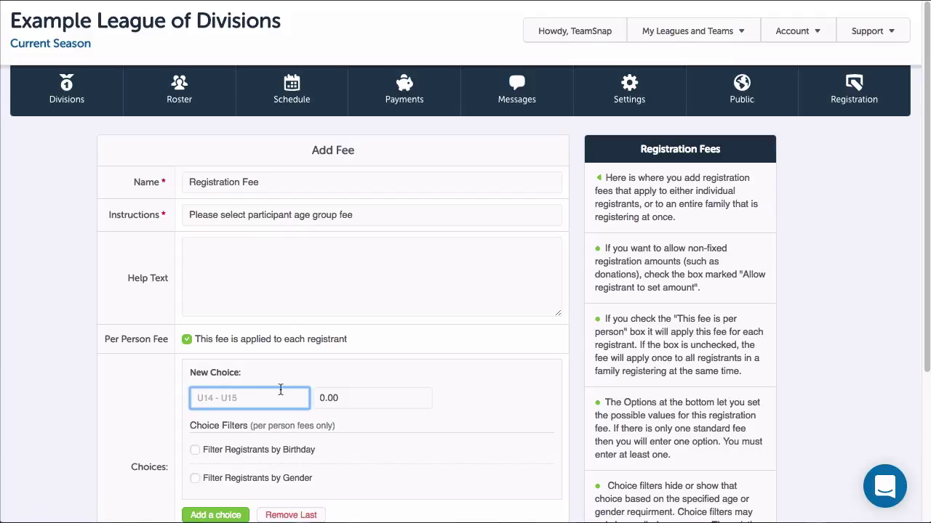
type("U6-U9")
key("Tab")
type("75")
- Limit U6-U9 to players born January 1, 2009 through December 31, 2012
left_click(195, 450)
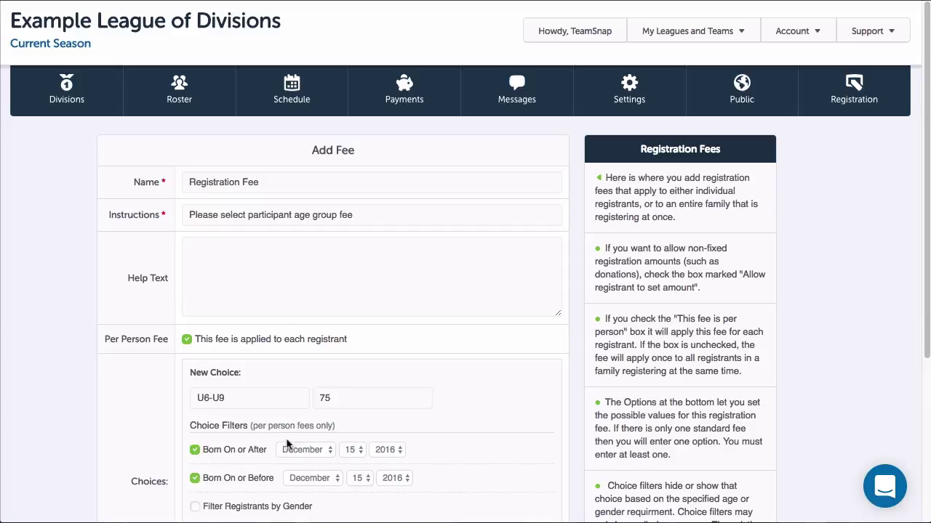
left_click(317, 450)
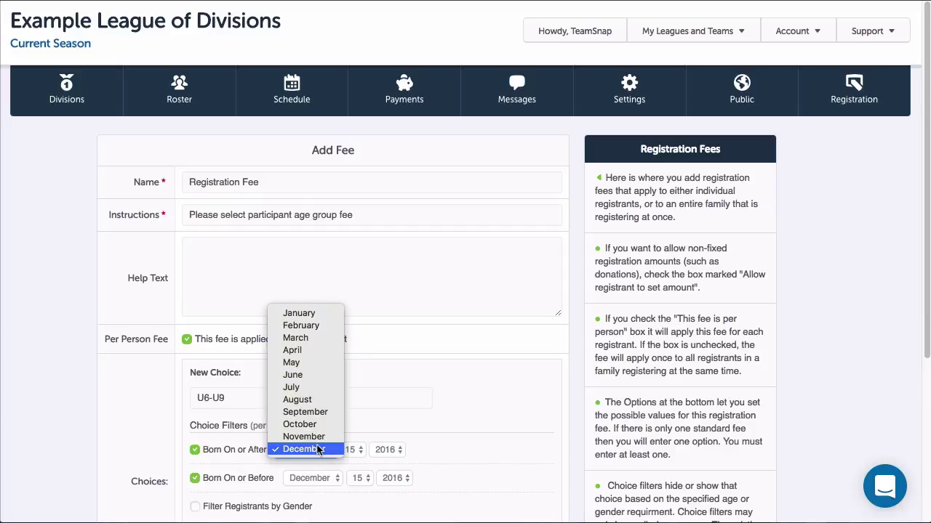
left_click(294, 314)
left_click(351, 450)
left_click(349, 277)
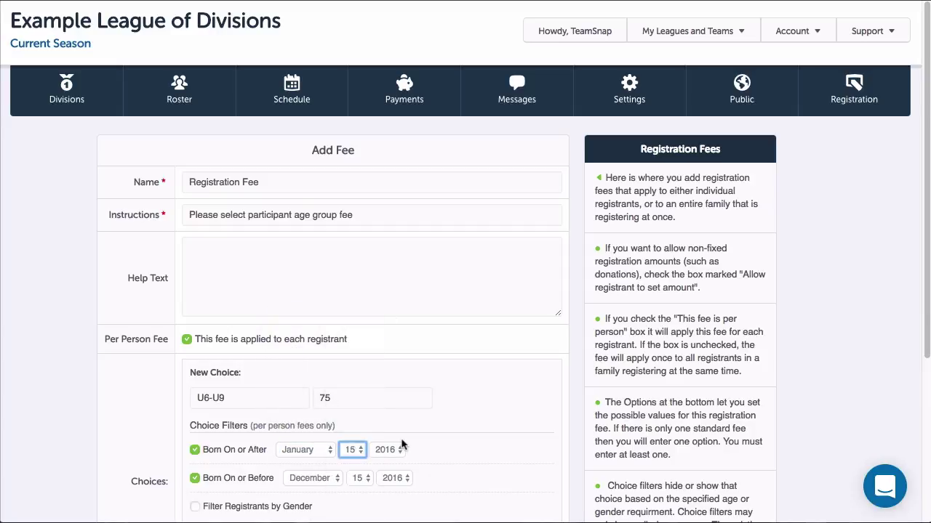
left_click(390, 450)
left_click(387, 362)
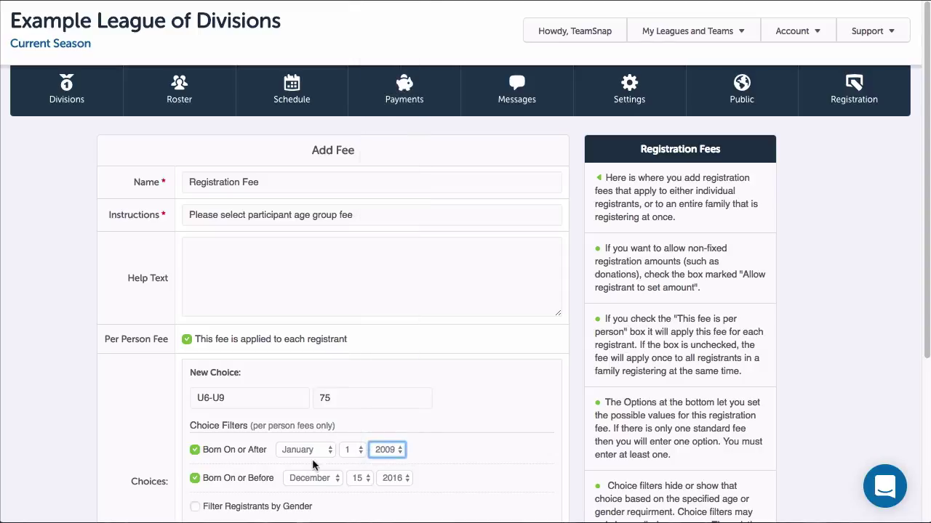
left_click(358, 478)
left_click(359, 516)
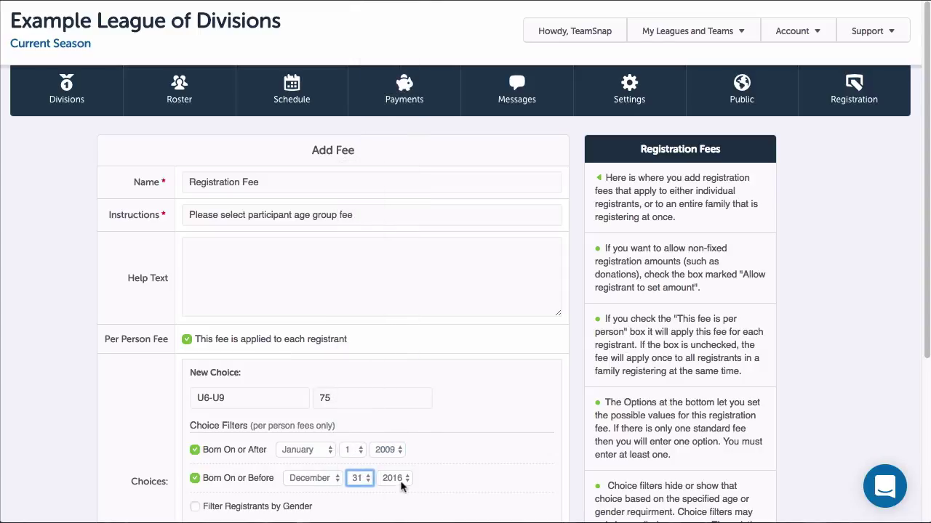
left_click(394, 478)
left_click(435, 424)
scroll(429, 437, "down", 2)
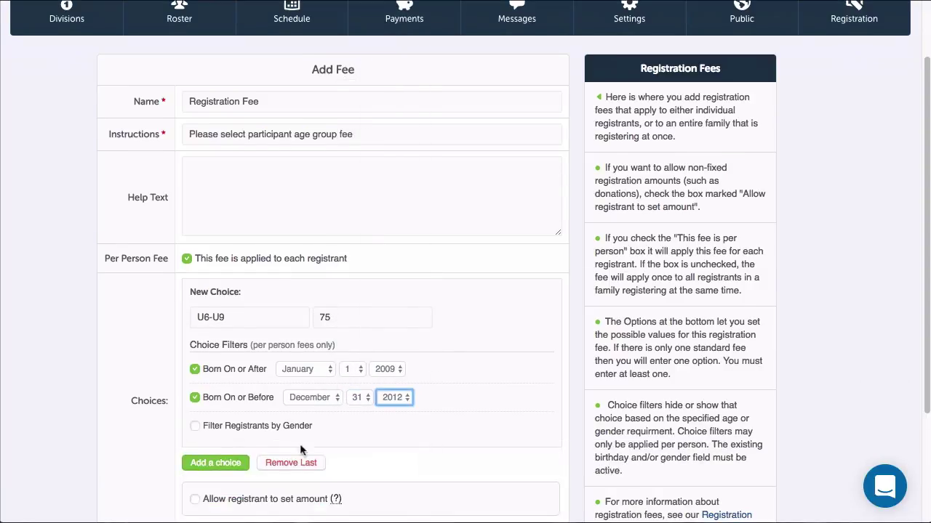
- Add a second fee choice named U10-U19/20 priced at 98
left_click(213, 461)
scroll(421, 415, "down", 2)
left_click(249, 439)
type("U10-U19/20")
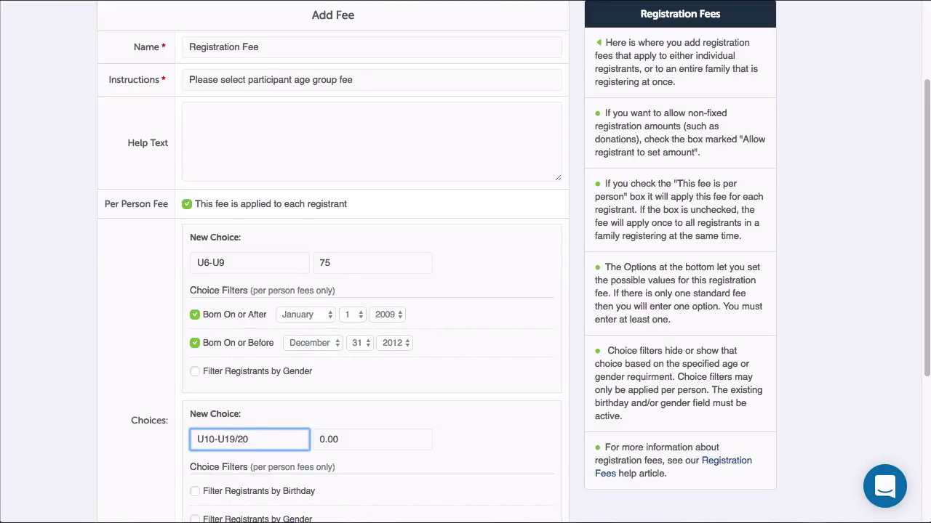
key("Tab")
type("98")
- Limit U10-U19/20 to players born August 1, 1998 through December 31, 2008
scroll(195, 421, "down", 1)
left_click(195, 420)
left_click(305, 416)
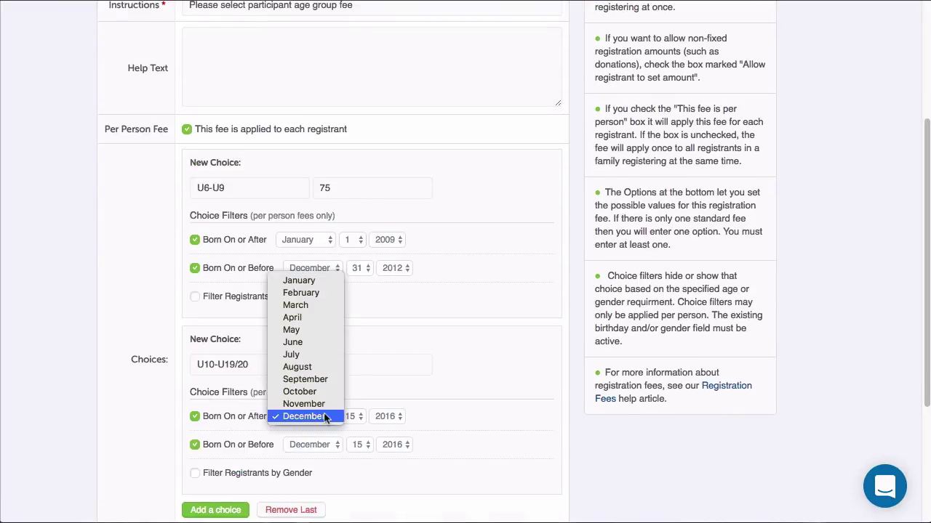
left_click(309, 366)
left_click(352, 416)
left_click(348, 242)
left_click(394, 416)
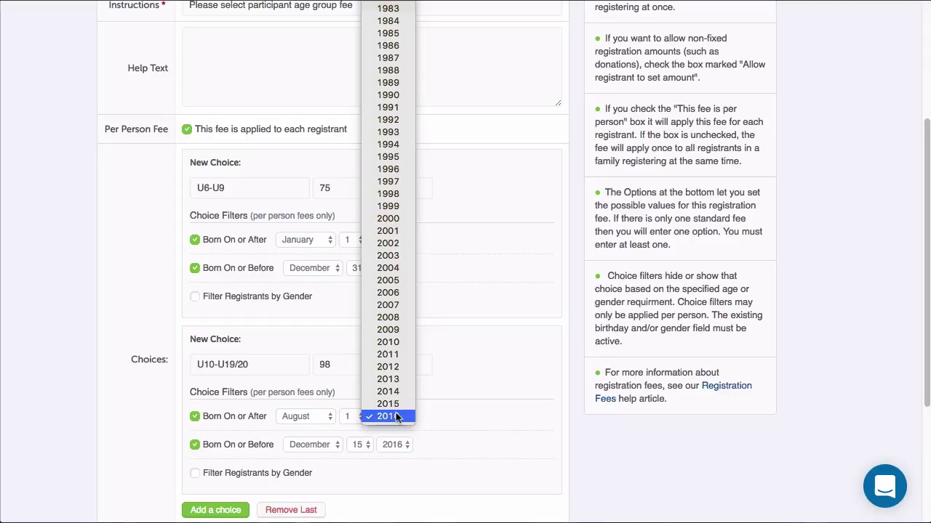
left_click(395, 191)
left_click(356, 445)
left_click(356, 509)
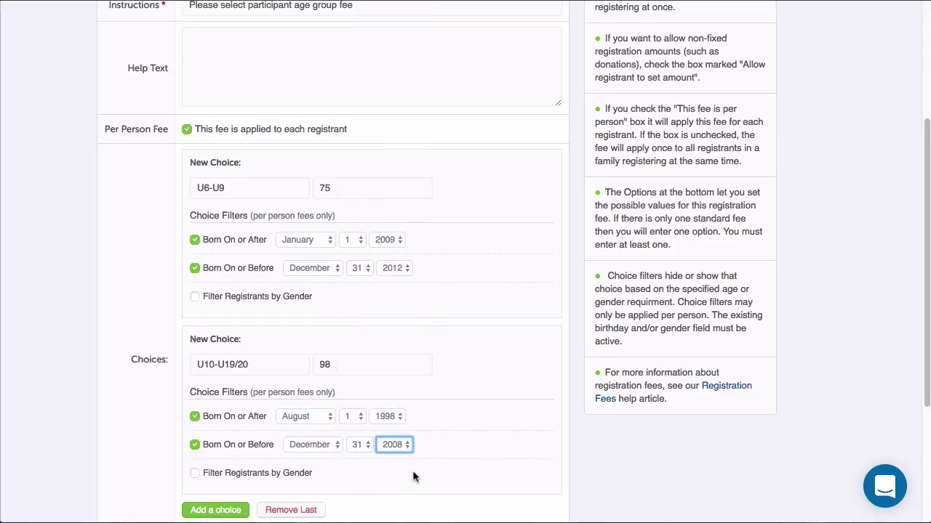
type("2008")
scroll(319, 481, "down", 2)
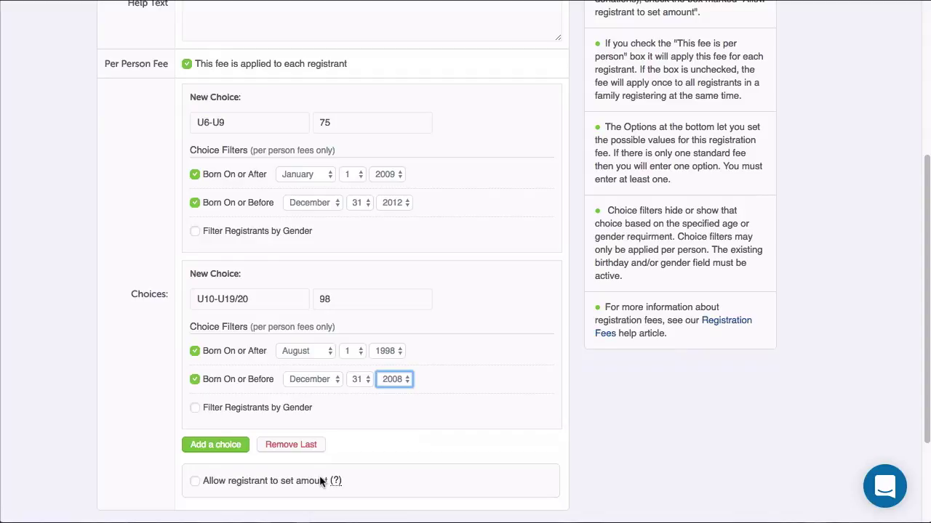
scroll(320, 478, "down", 2)
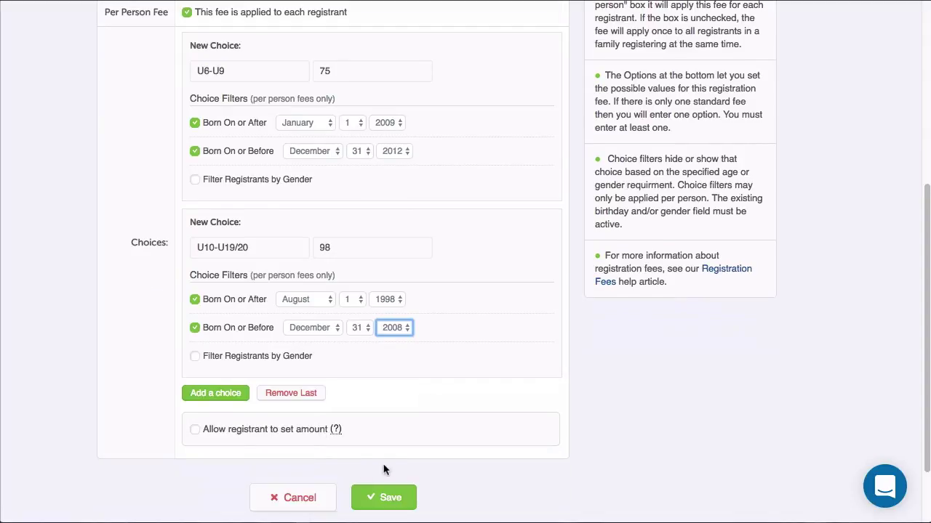
- Save the Registration Fee and review the form's line-item fee list
left_click(392, 498)
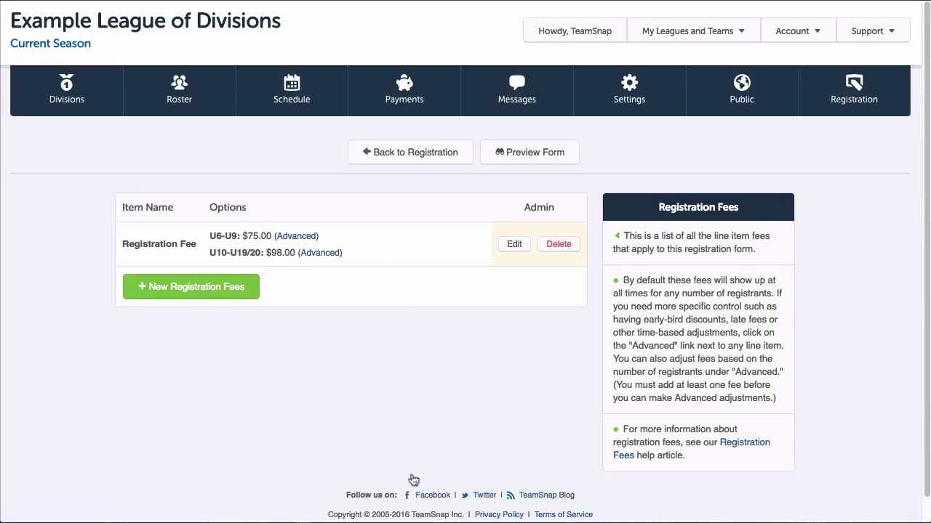
left_click(212, 294)
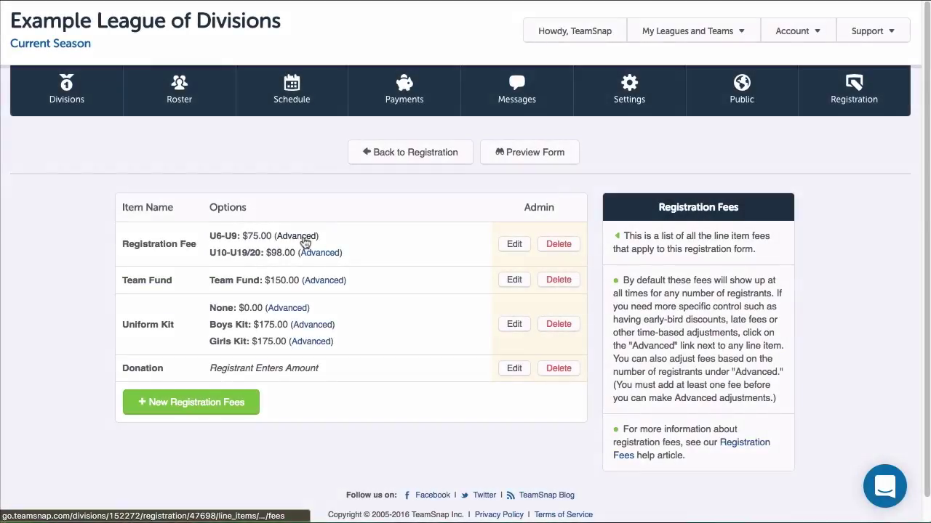
left_click(304, 240)
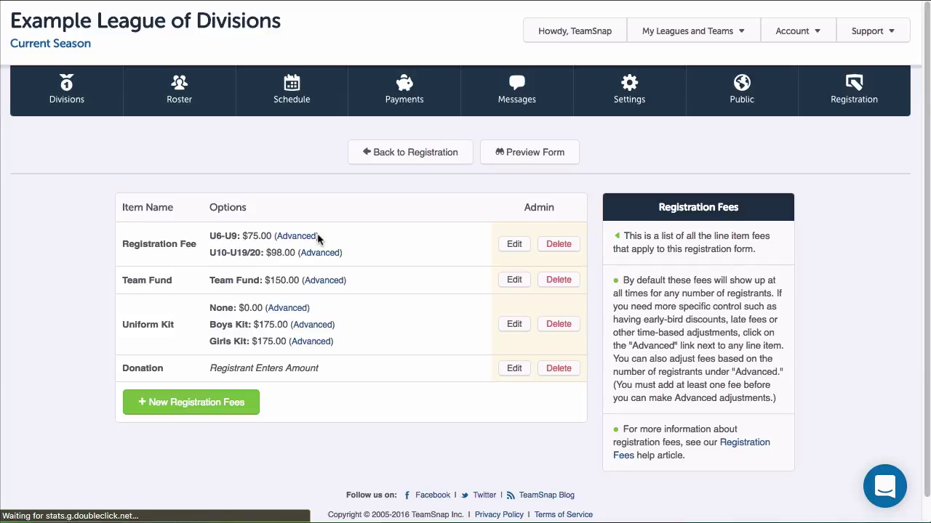
- Start a U6-U9 fee adjustment effective January 3, 2017
left_click(318, 236)
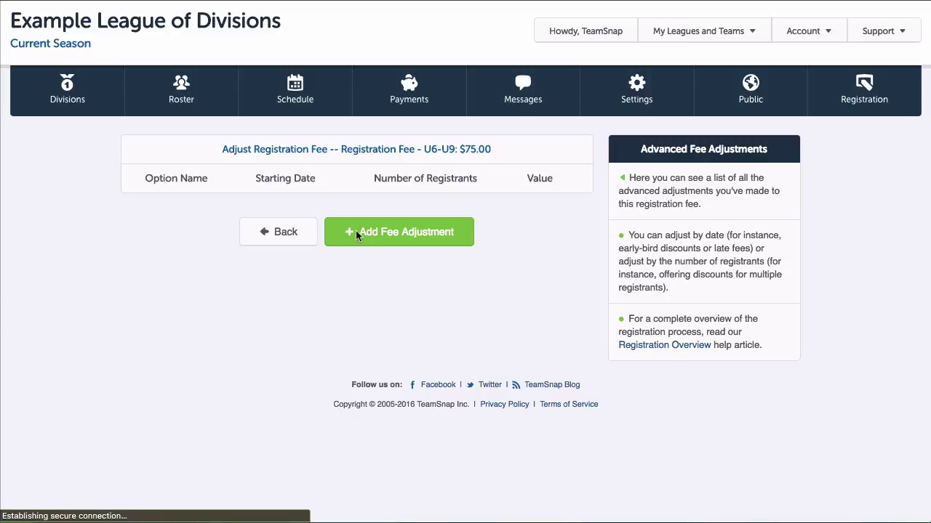
left_click(372, 237)
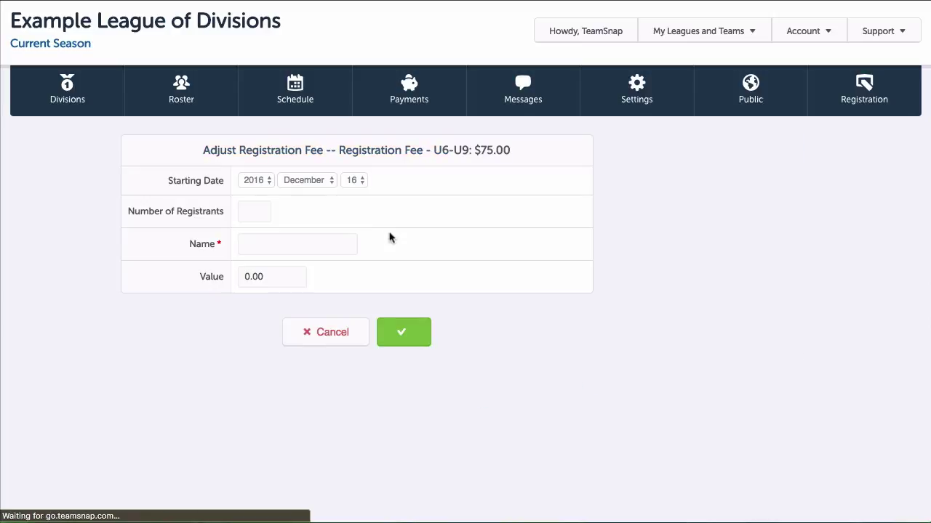
left_click(265, 182)
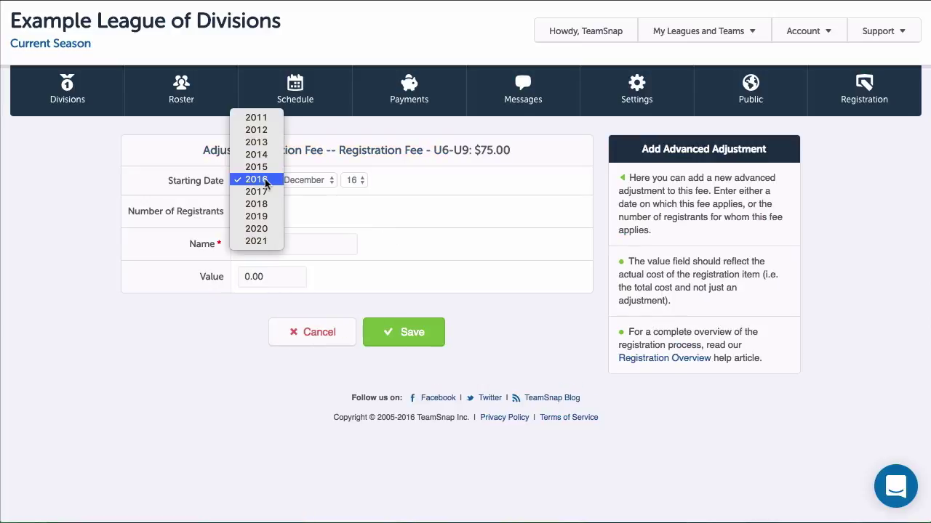
left_click(255, 192)
left_click(304, 182)
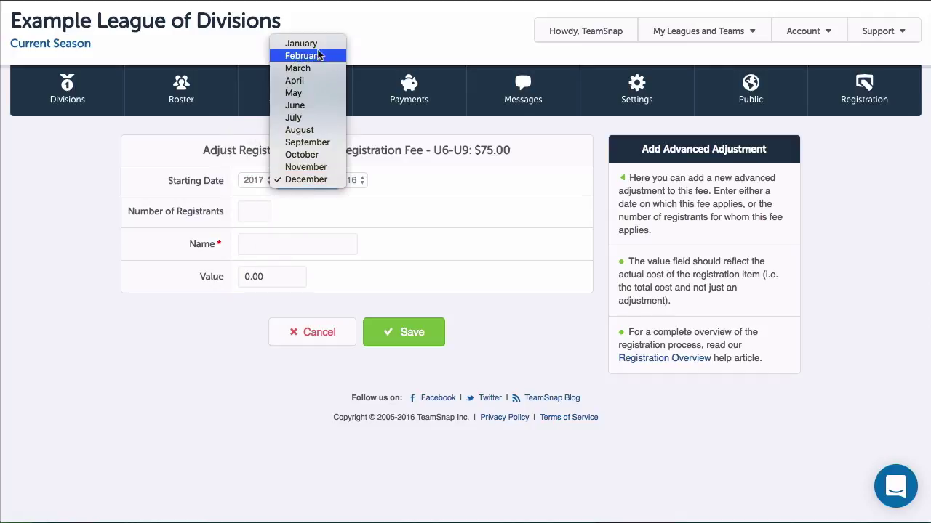
left_click(301, 43)
left_click(355, 180)
left_click(365, 18)
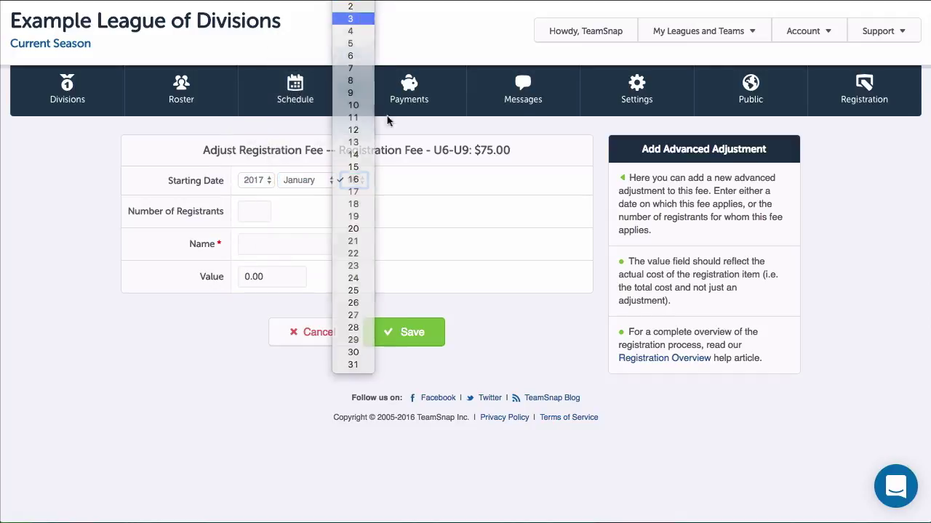
- Name the adjustment 'Regular fee pricing' and begin entering its 85.00 value
left_click(264, 209)
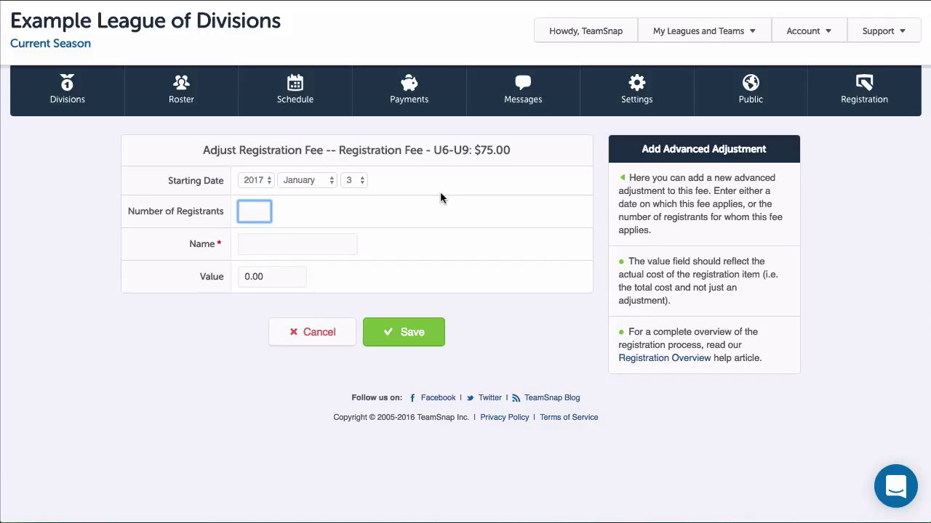
left_click(319, 237)
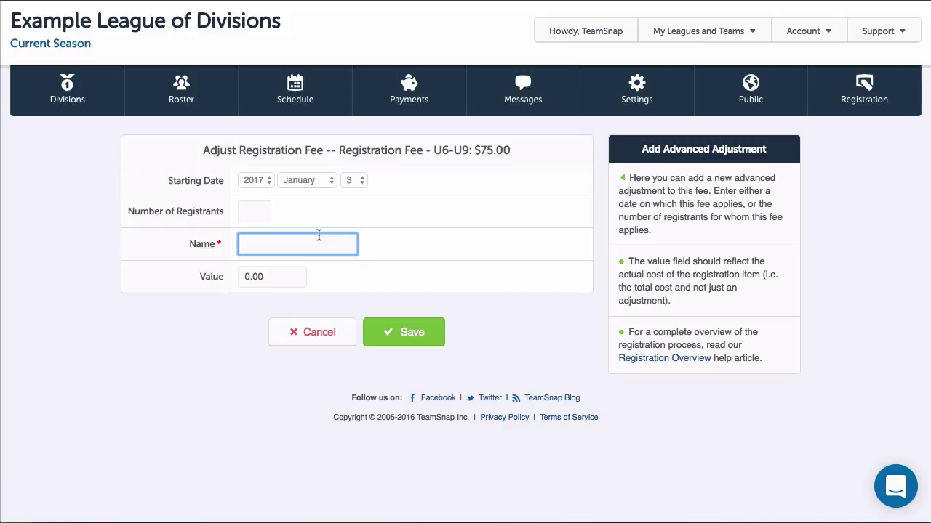
type("Regular fee pricin")
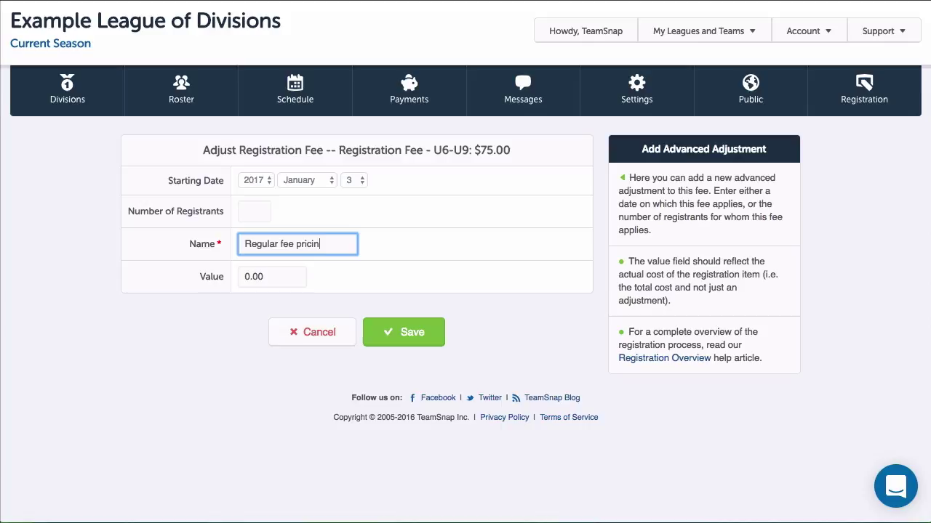
type("g")
key("Tab")
type("80")
key("BackSpace")
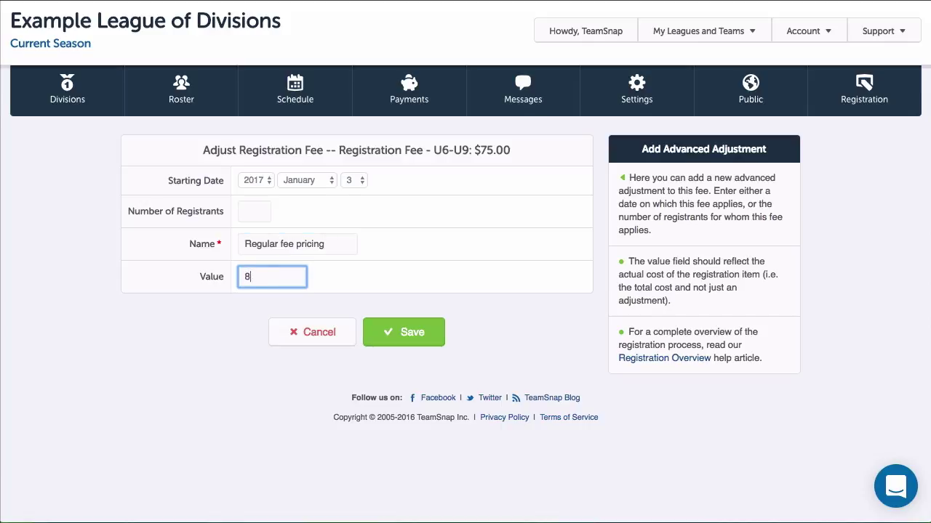
- Save Regular fee pricing at 85.00 and start a second adjustment from January 15, 2017
type("5.00")
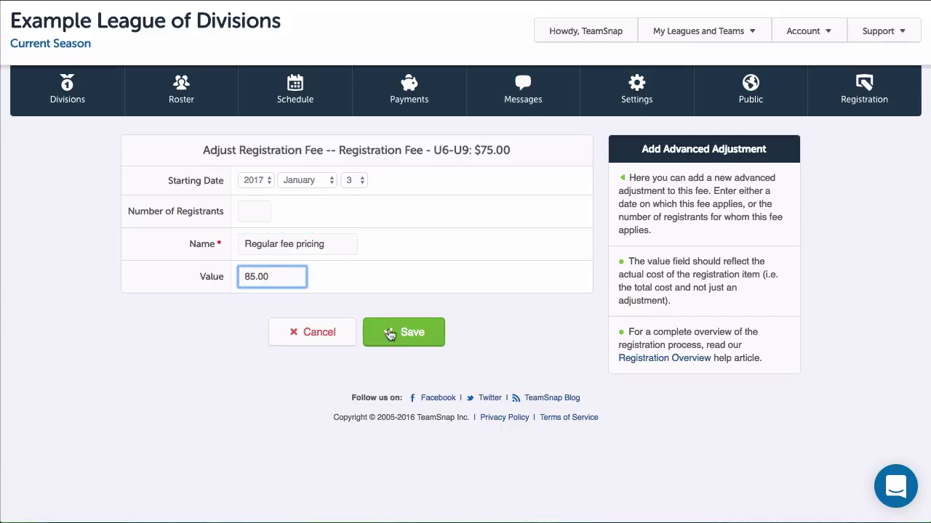
left_click(406, 332)
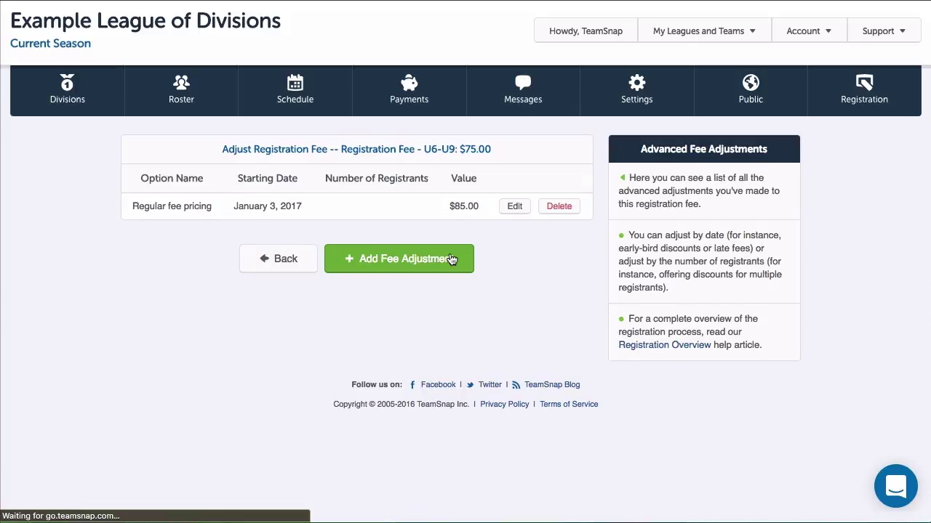
left_click(302, 180)
left_click(298, 40)
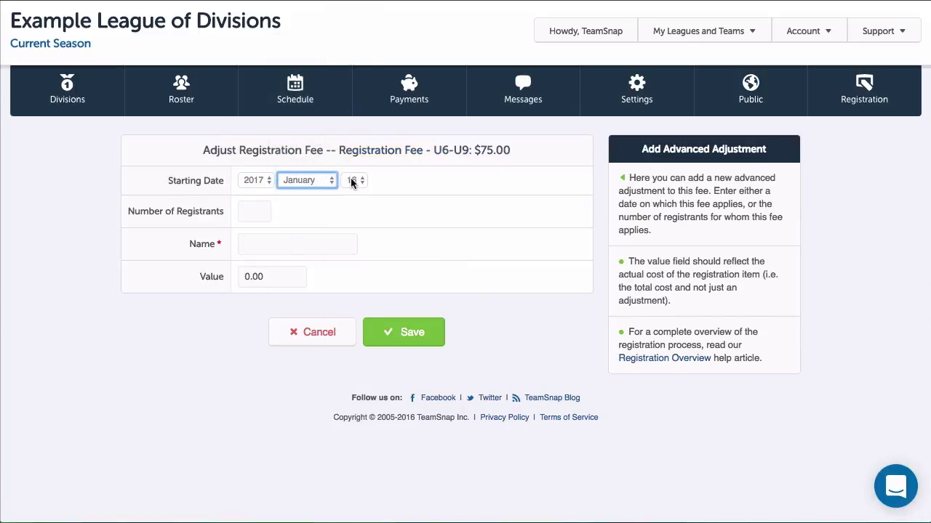
left_click(352, 181)
left_click(351, 181)
- Save it as 'Late Registration Fee' at 95.00 and return to the fees list
left_click(297, 243)
type("Late Registration Fee")
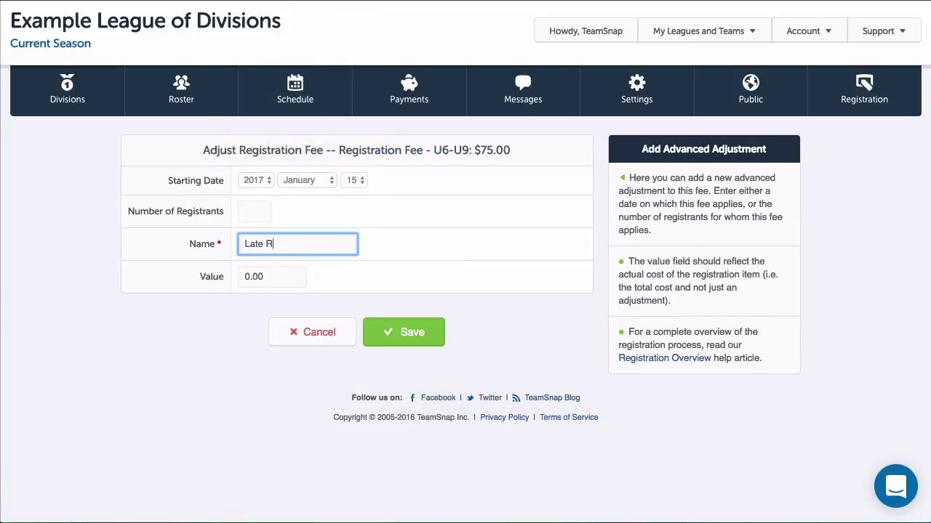
left_click(268, 275)
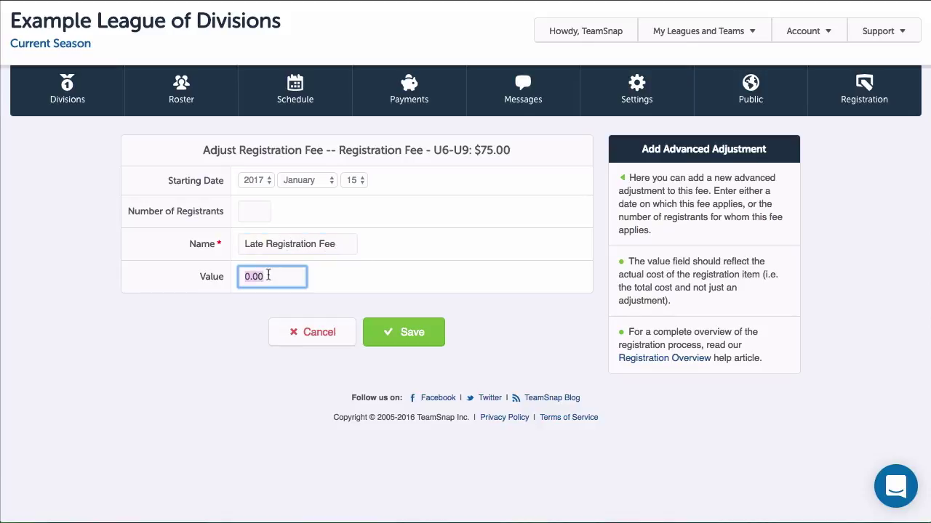
type("95.00")
left_click(405, 333)
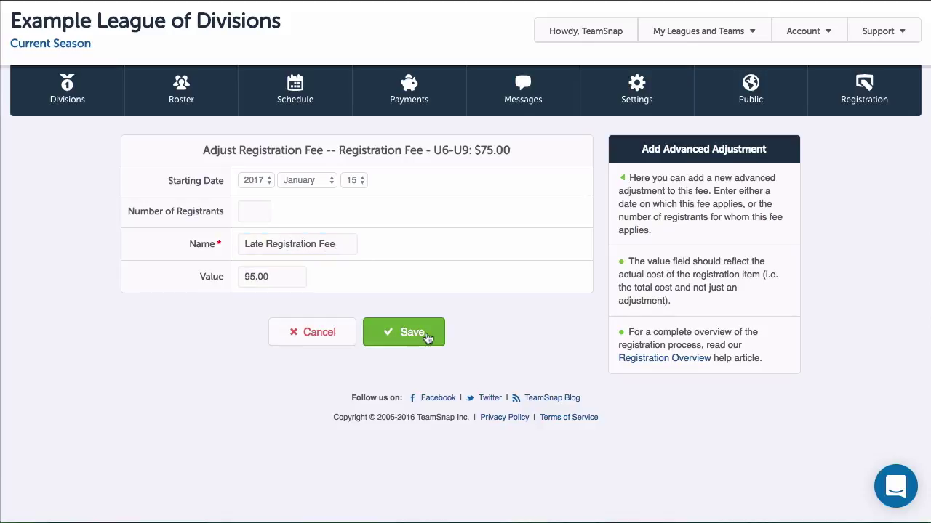
left_click(279, 285)
scroll(287, 298, "down", 1)
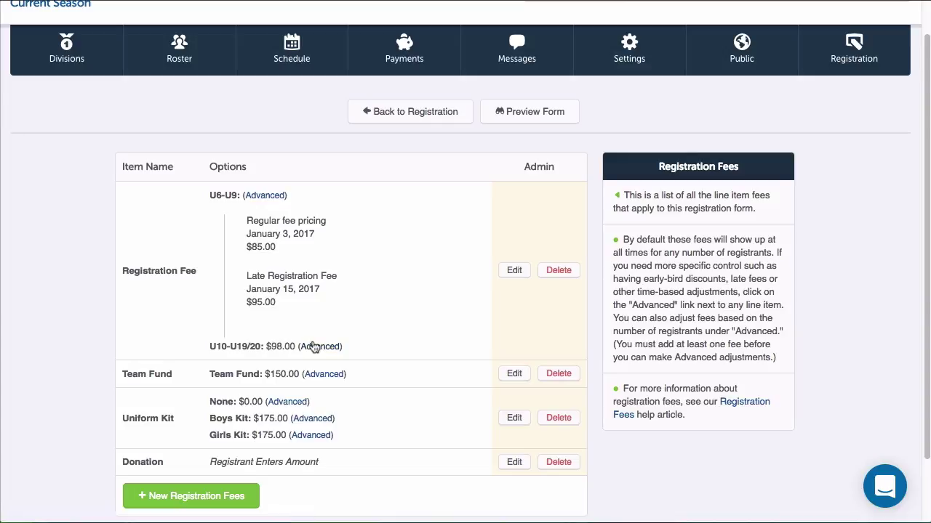
- Add a '2 player discount' adjustment of 80.00 for 2 registrants to U10-U19/20
left_click(313, 347)
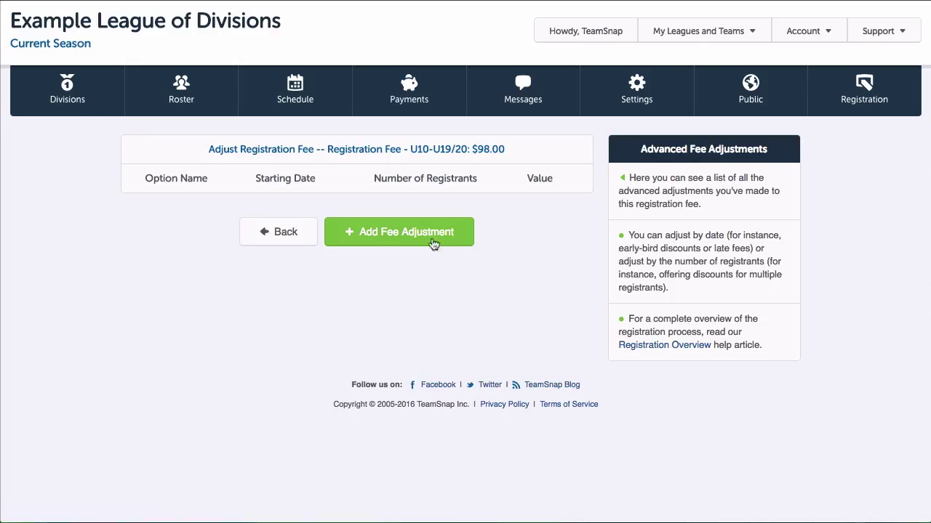
left_click(432, 242)
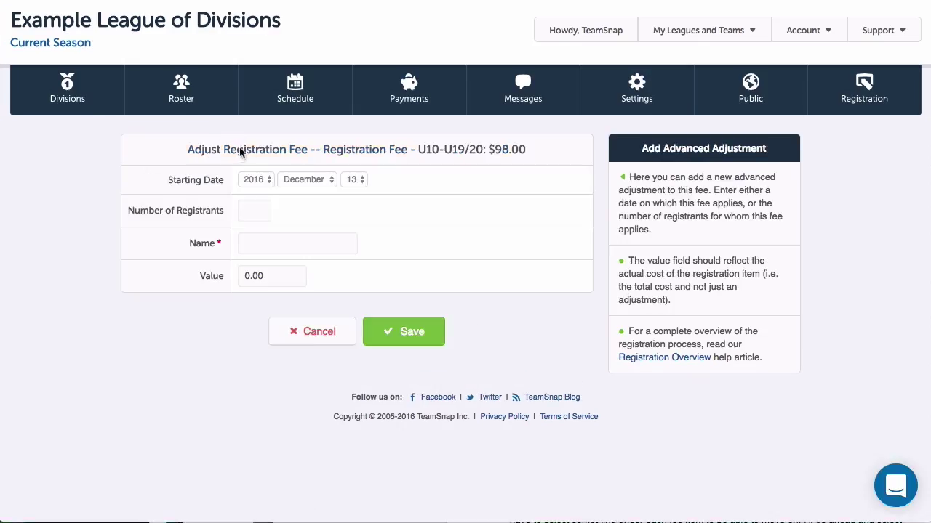
left_click(253, 210)
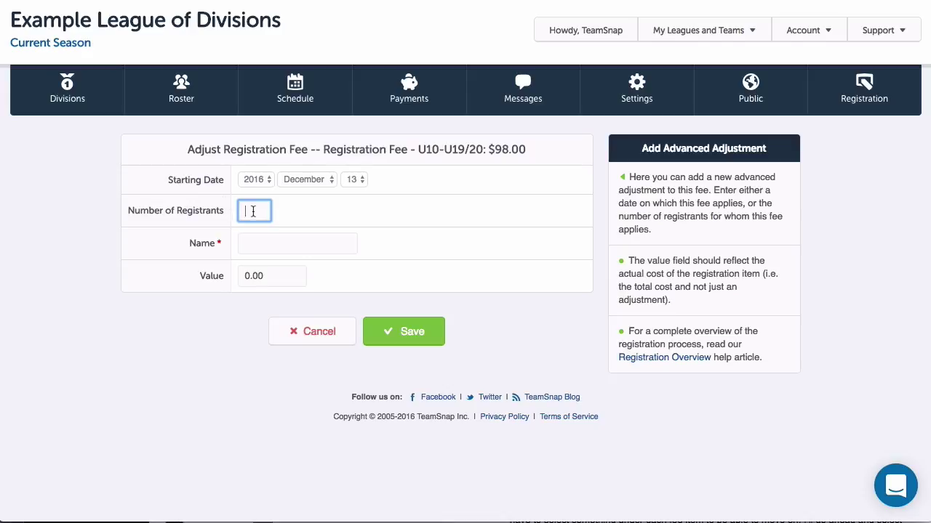
type("2")
left_click(263, 244)
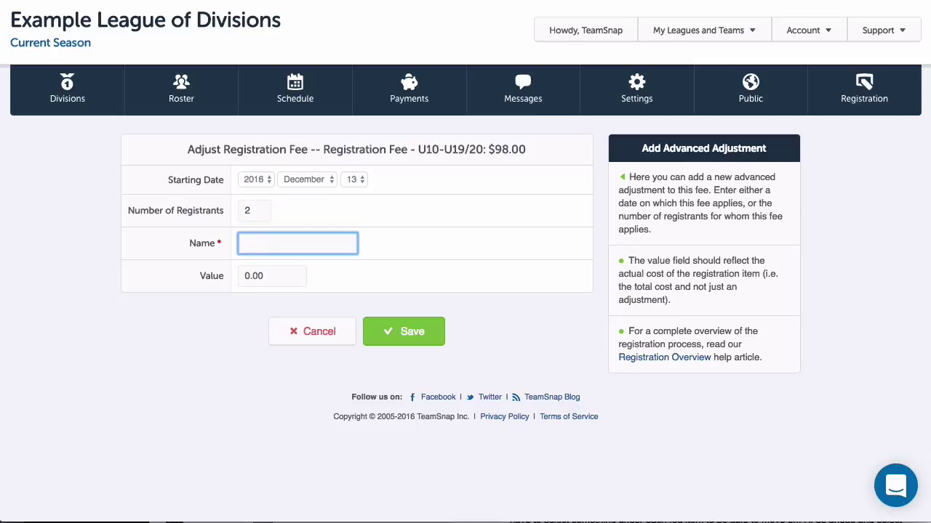
type("2 player discount")
key("Tab")
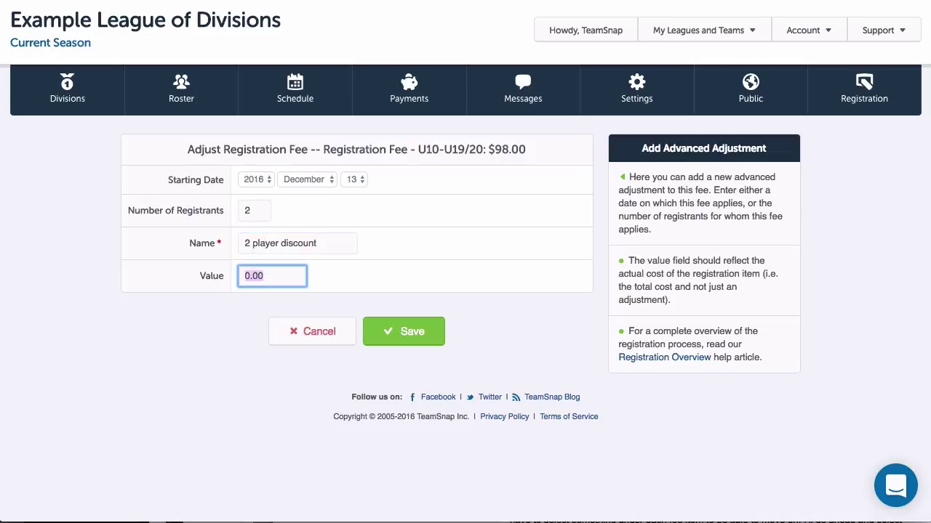
type("80.00")
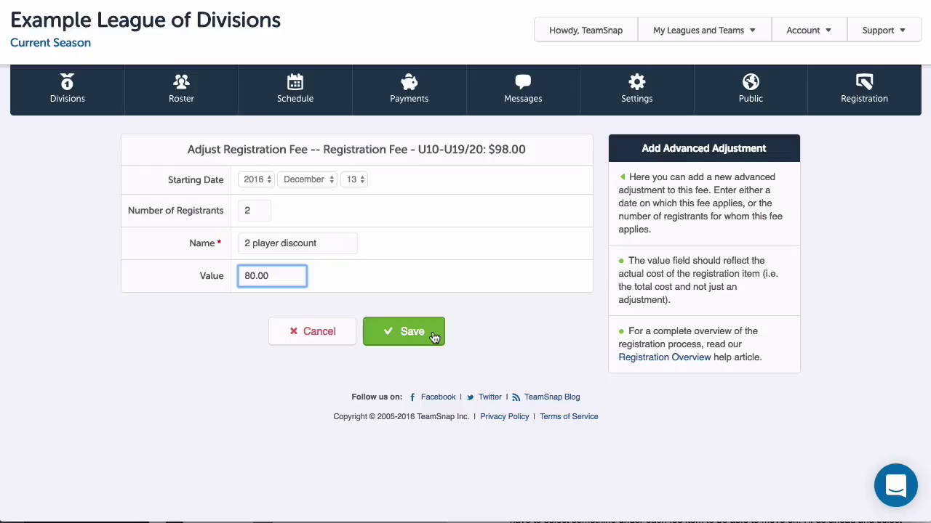
left_click(433, 337)
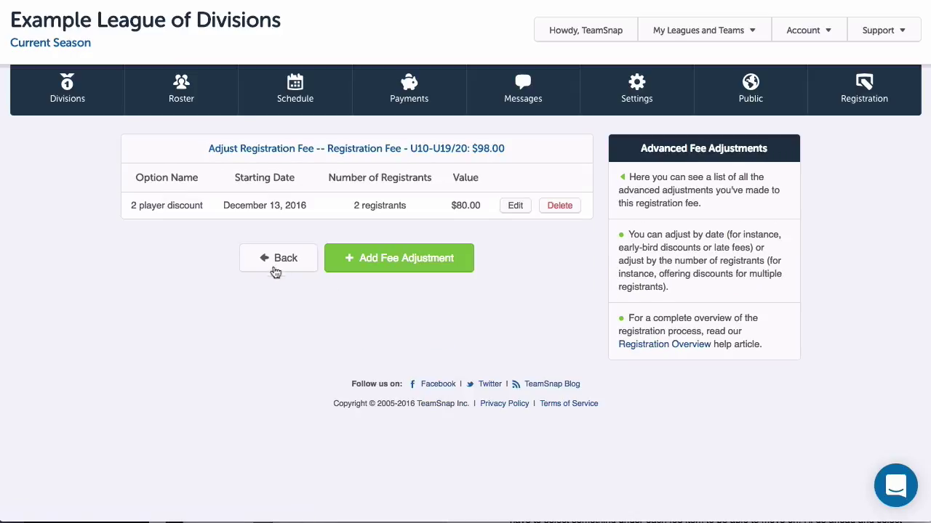
- Go back to the Registration Fees list and scroll through all its line-item fees
left_click(271, 259)
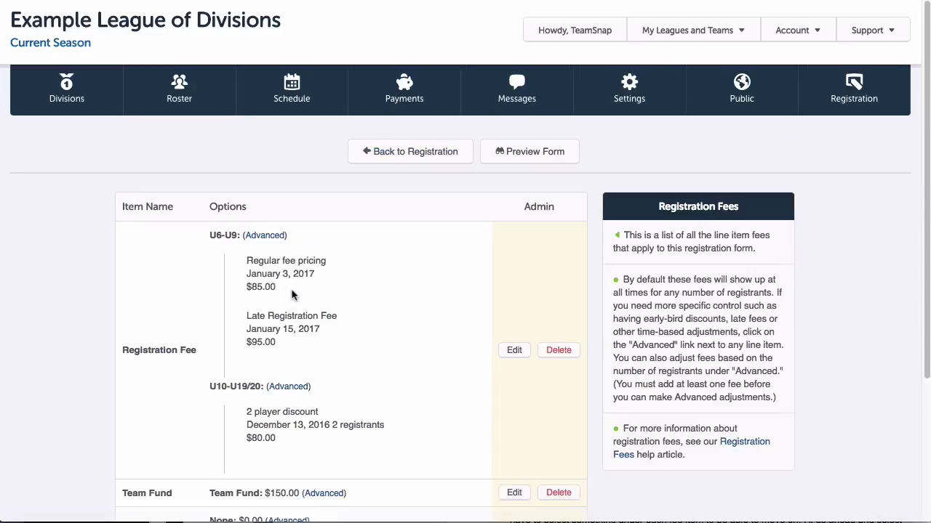
scroll(470, 301, "down", 5)
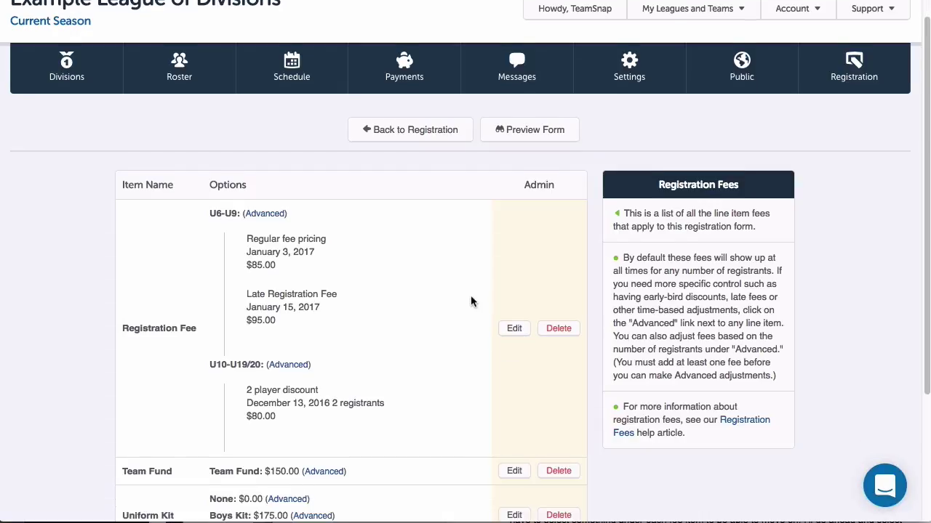
scroll(471, 301, "down", 1)
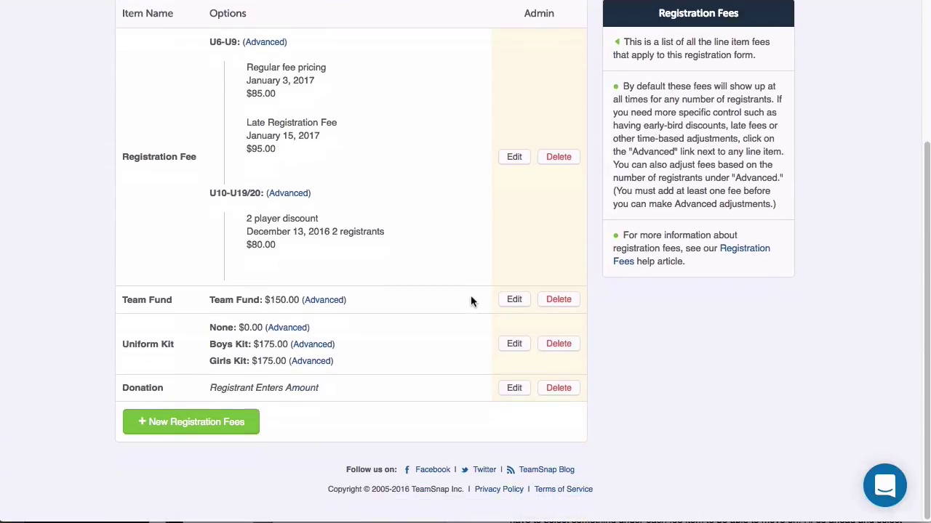
scroll(471, 301, "up", 5)
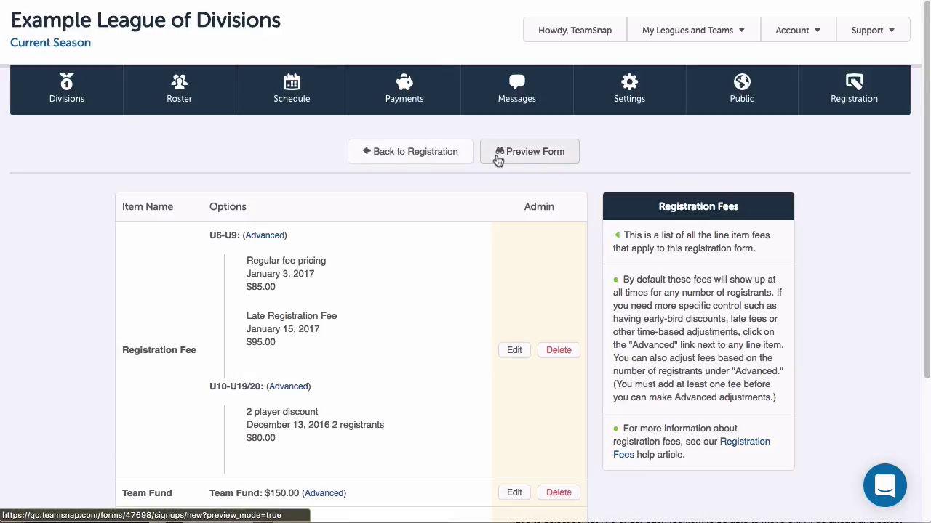
- Preview the registration form and add a new participant
left_click(498, 160)
scroll(621, 167, "down", 4)
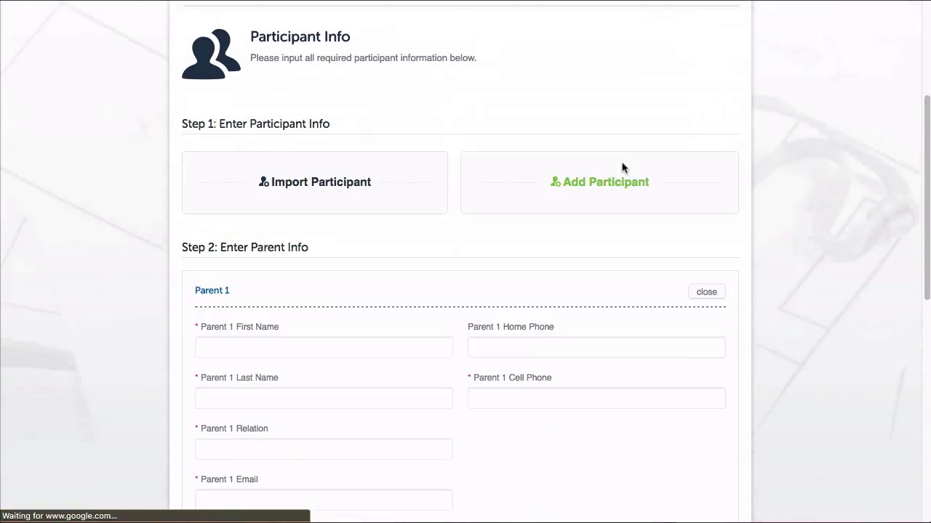
left_click(619, 195)
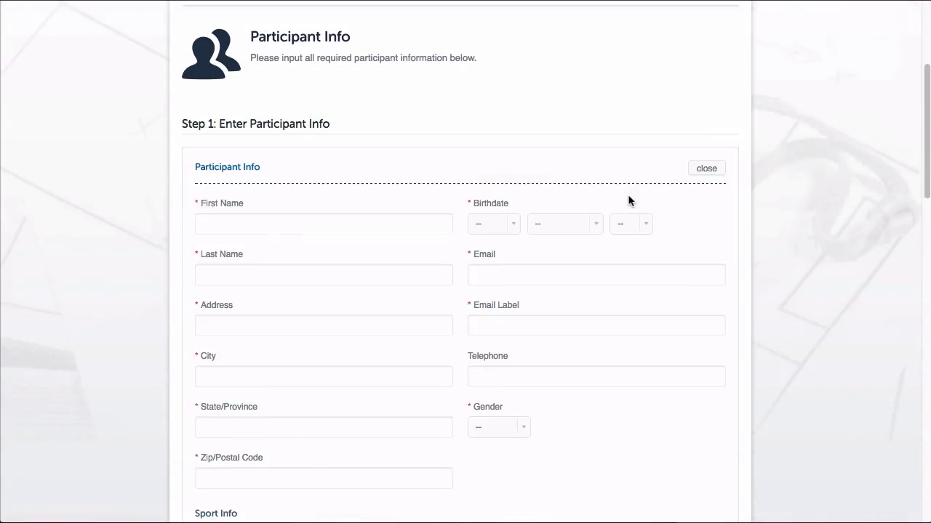
- Enter test participant details: name, address, school, 6th grade, Youth M T-shirt and shorts
left_click(431, 228)
type("test")
key("Tab")
type("test")
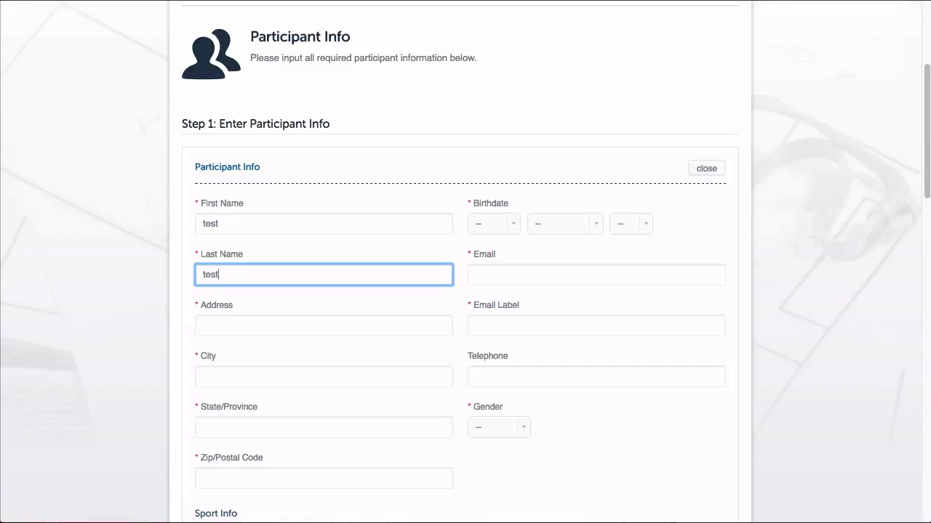
key("Tab")
type("tes")
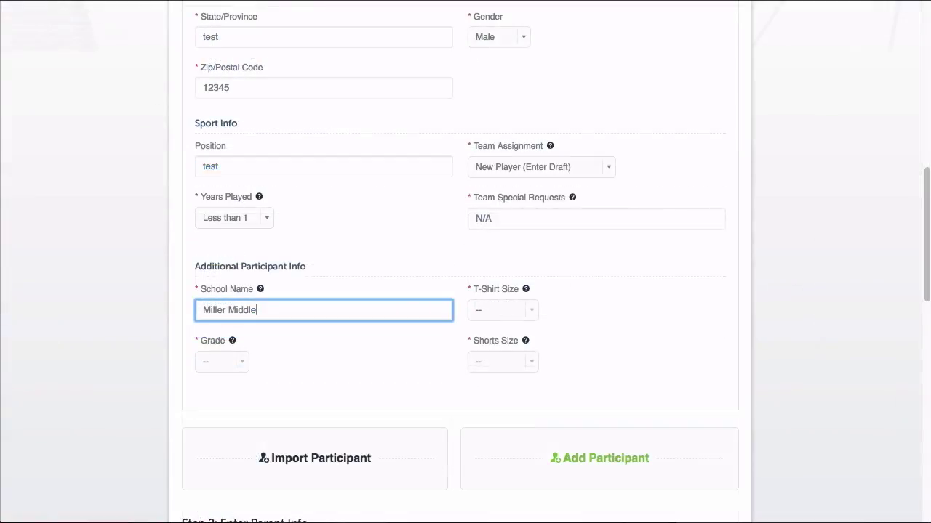
type("School")
left_click(221, 361)
left_click(222, 461)
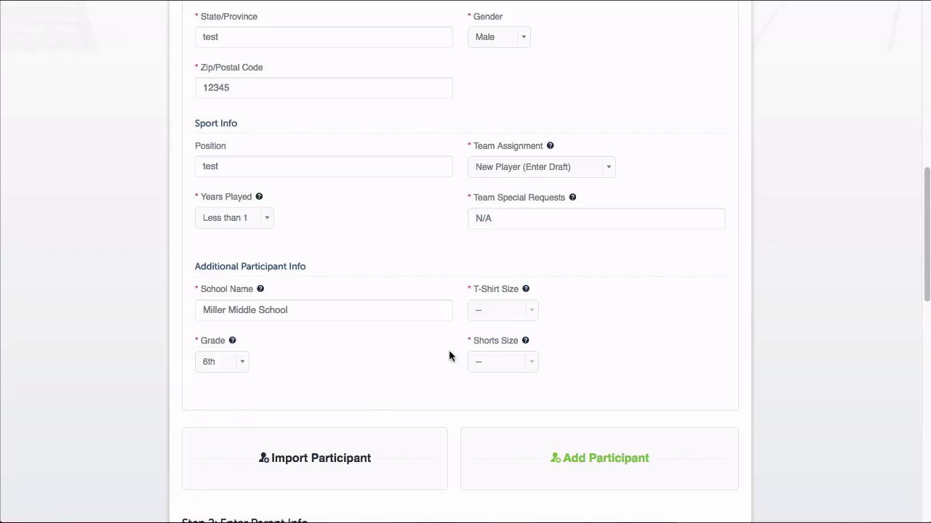
left_click(530, 311)
left_click(533, 350)
left_click(537, 358)
left_click(501, 389)
scroll(615, 355, "down", 2)
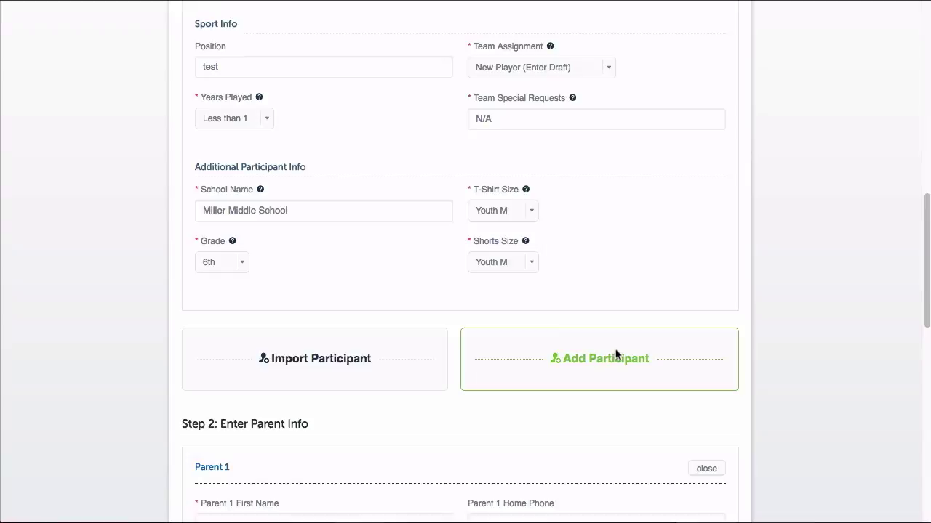
scroll(615, 355, "down", 4)
- Fill in Parent 1's name, e-mail and home phone, then continue to the fees step
left_click(449, 306)
type("test")
key("Tab")
type("test")
key("Tab")
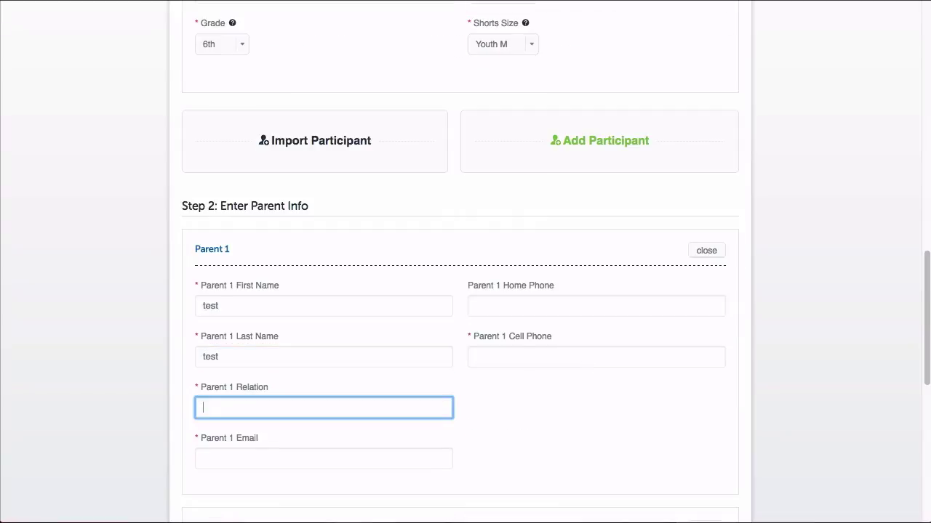
type("test")
key("Tab")
type("test@test.com")
key("Tab")
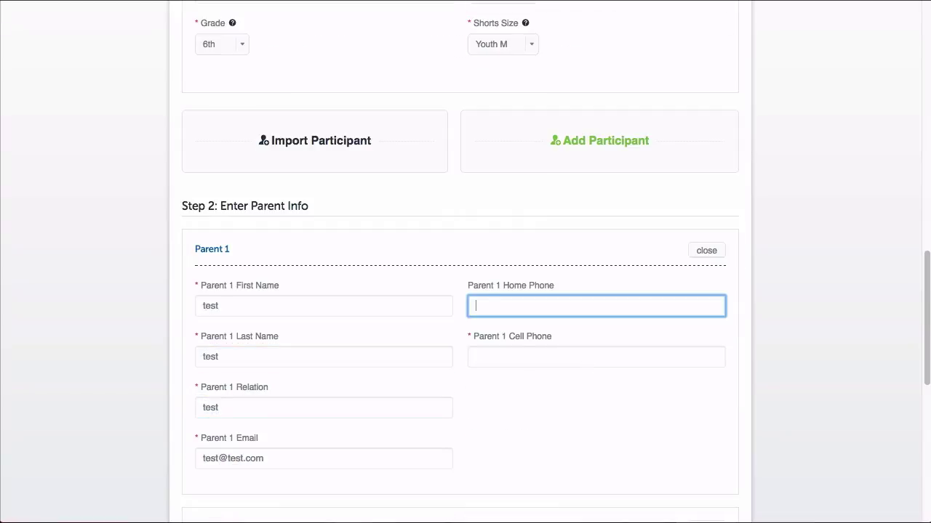
key("Tab")
type("1234567890")
key("Tab")
scroll(552, 342, "down", 2)
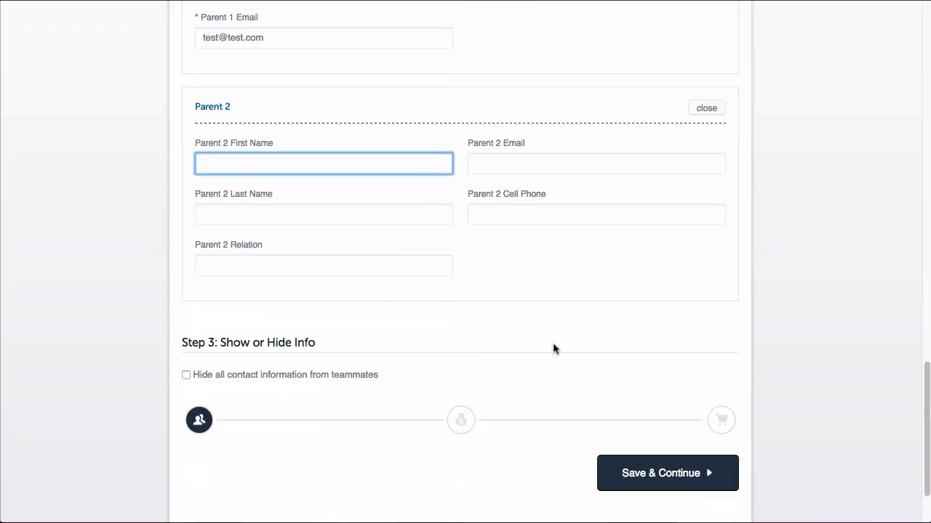
left_click(630, 471)
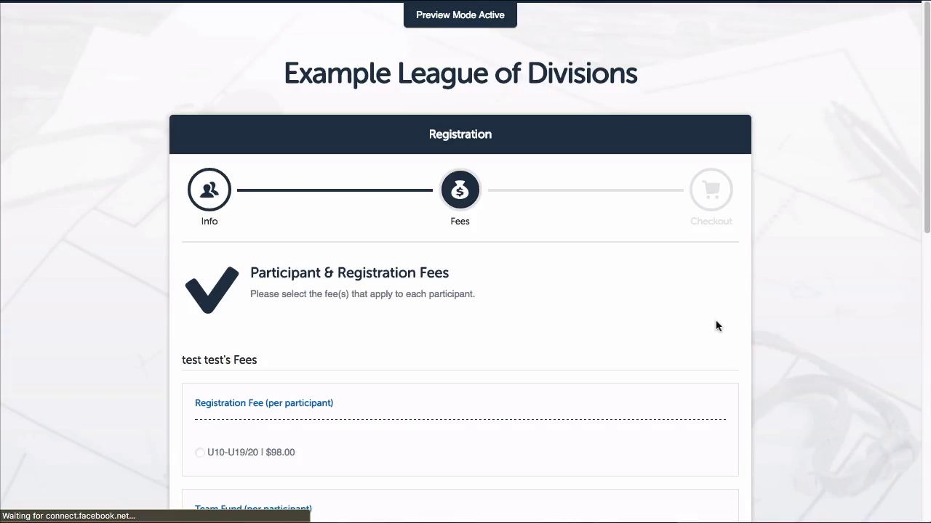
- Select the U10-U19/20 $98.00 fee and the Boys Kit $175.00 uniform, then submit the fee choices
scroll(457, 370, "down", 5)
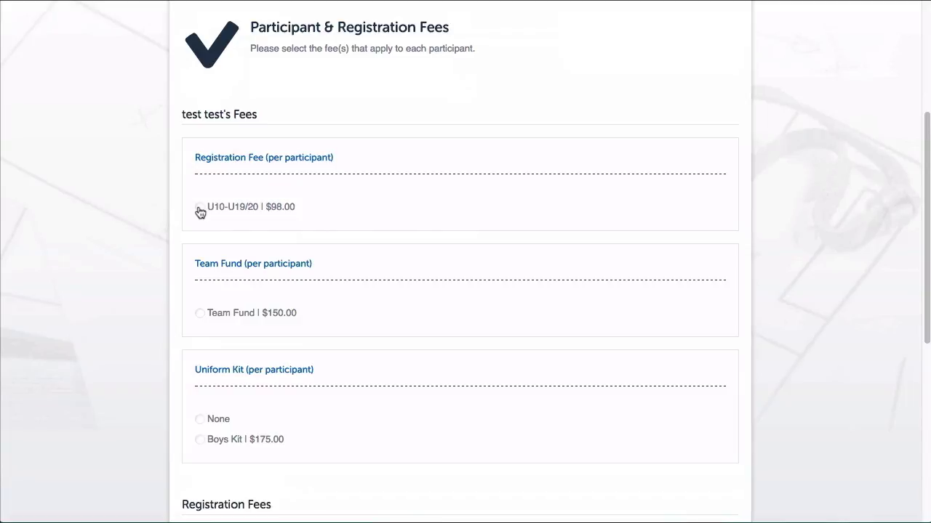
left_click(200, 209)
scroll(231, 327, "down", 2)
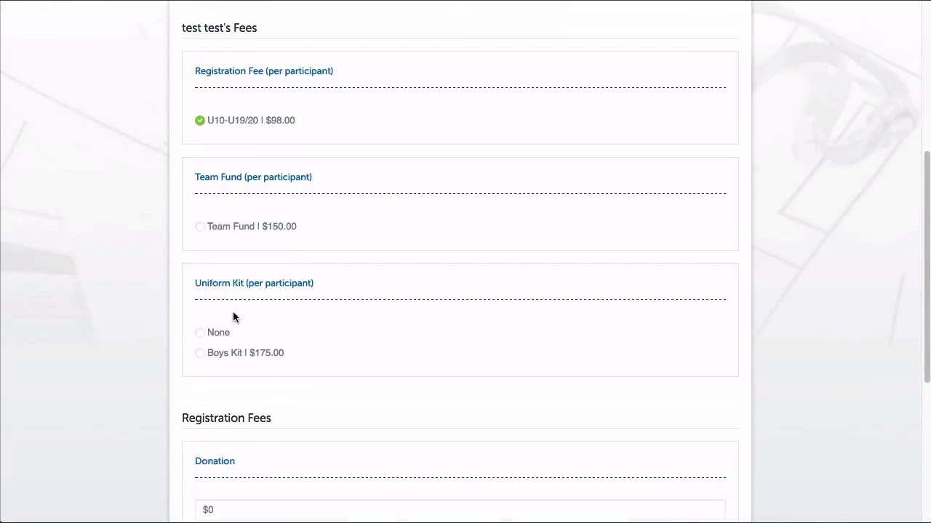
left_click(200, 354)
left_click(201, 333)
left_click(201, 354)
scroll(407, 364, "down", 5)
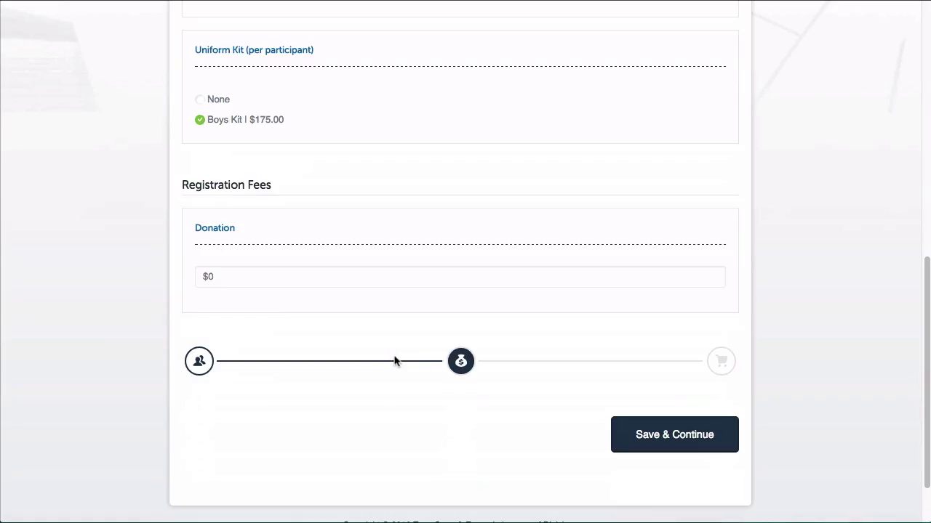
left_click(637, 429)
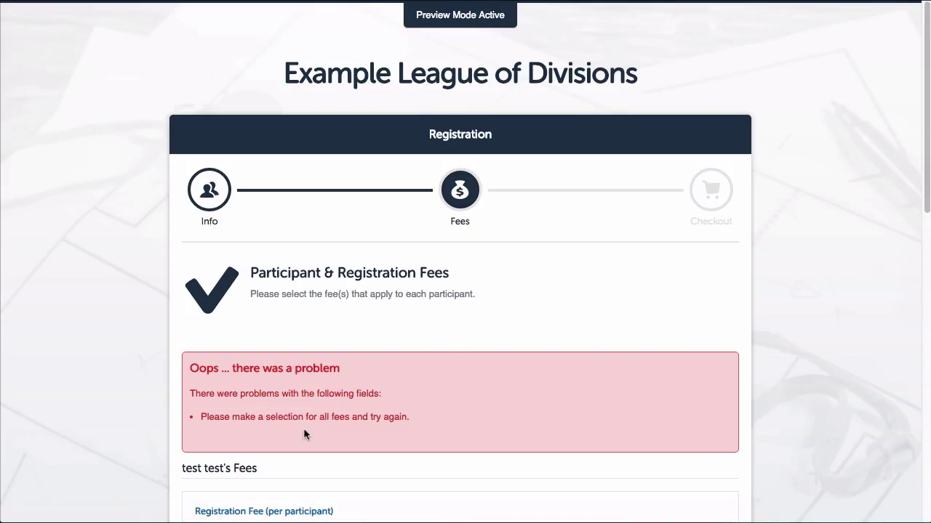
- Add the Team Fund $150.00 fee and continue to the Checkout summary
scroll(305, 433, "down", 5)
scroll(405, 409, "down", 1)
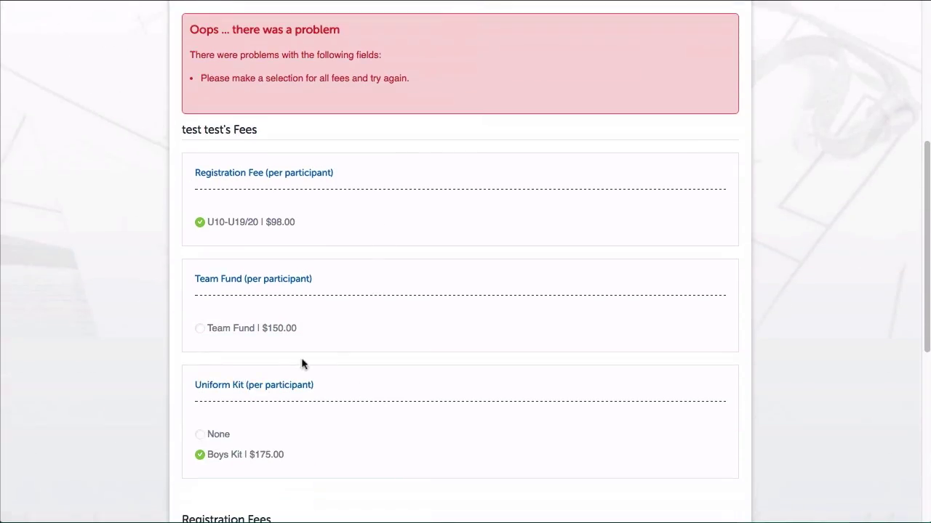
left_click(199, 330)
scroll(420, 363, "down", 5)
left_click(711, 408)
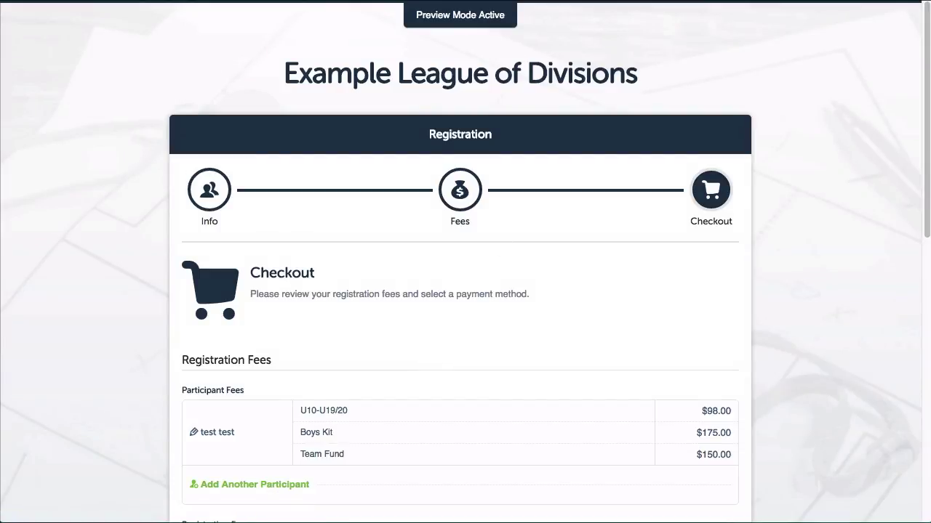
- Exit Preview Mode to the fees list, then go back to the registration form editor
left_click(490, 24)
scroll(498, 224, "down", 5)
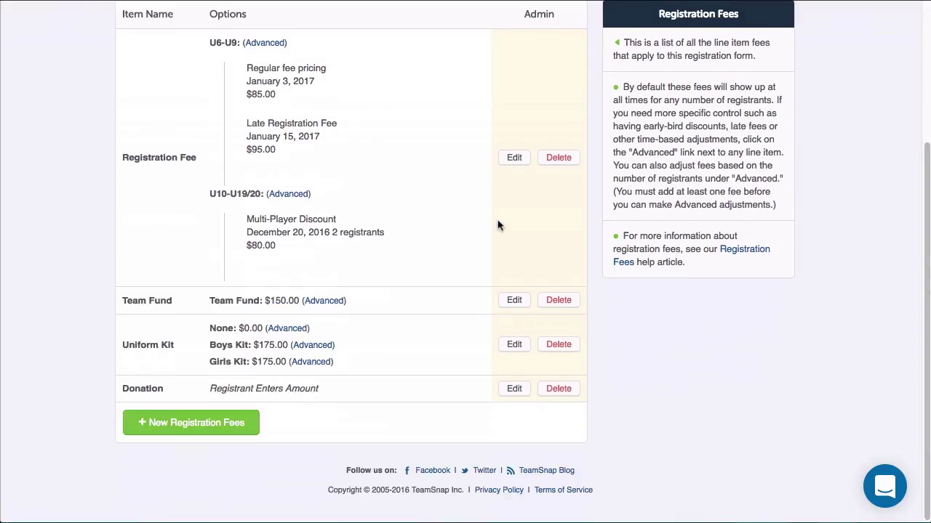
scroll(498, 226, "up", 2)
left_click(429, 32)
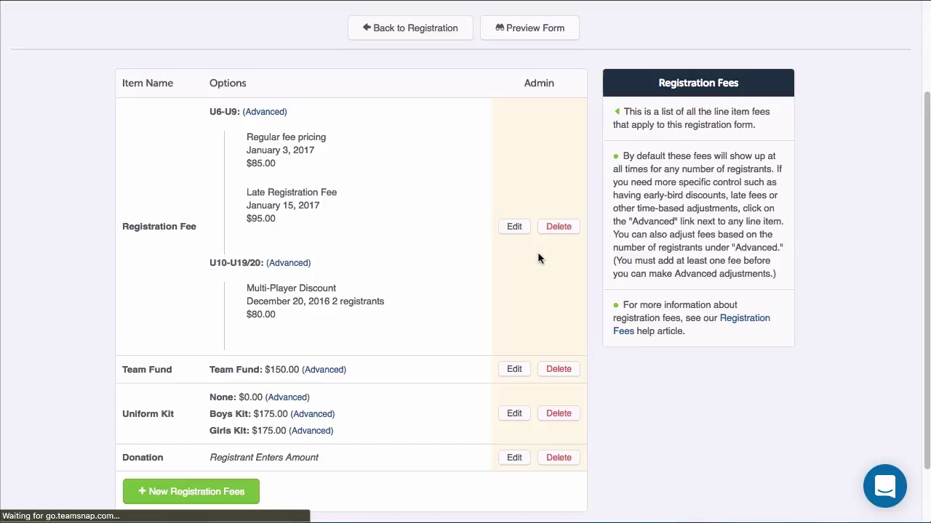